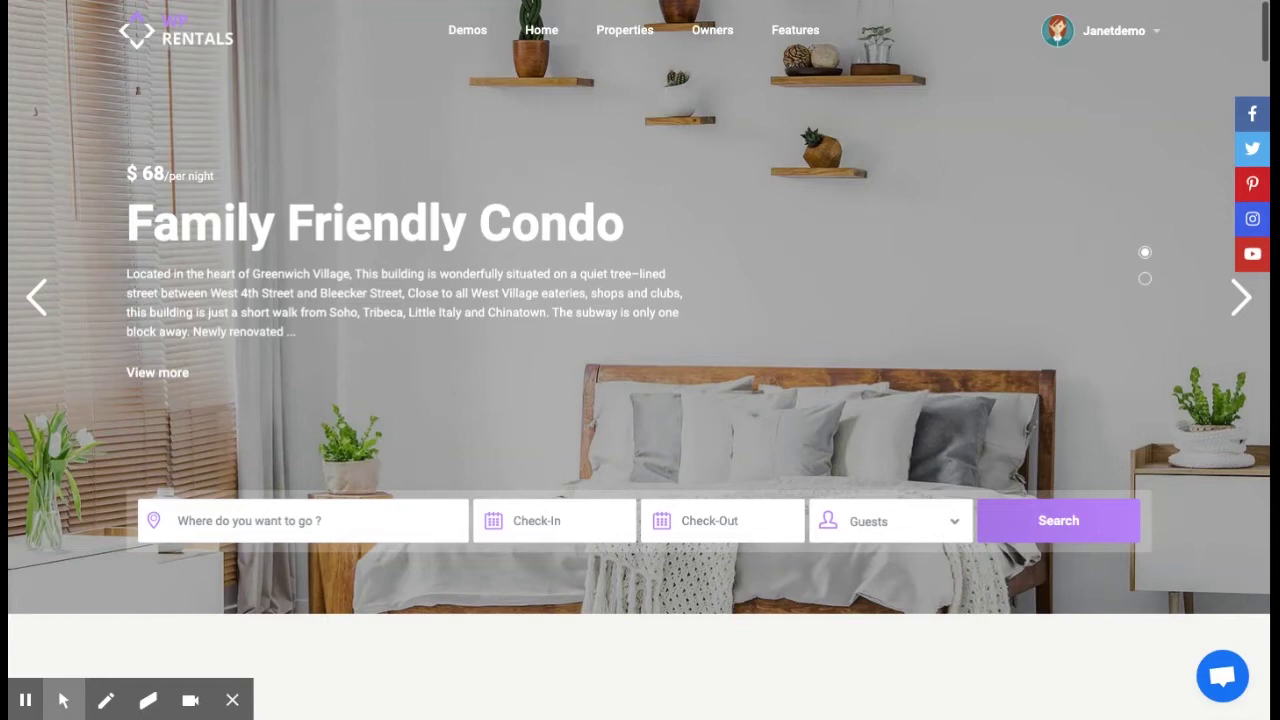
Open the account dashboard and examine the account summary, next bookings, account history, and most visited and most booked listings
click(1068, 38)
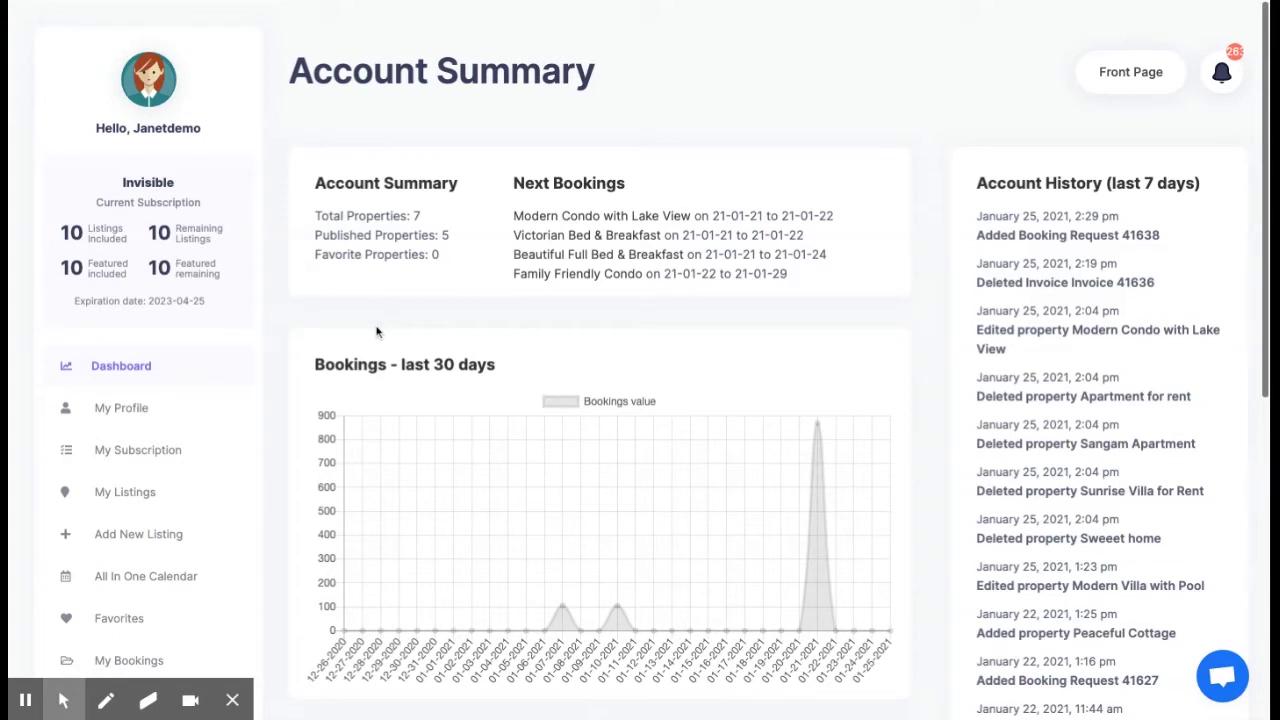
click(451, 218)
drag(451, 218, 309, 215)
drag(640, 183, 526, 183)
scroll(803, 182, down, 1)
drag(1218, 142, 940, 138)
scroll(926, 180, down, 5)
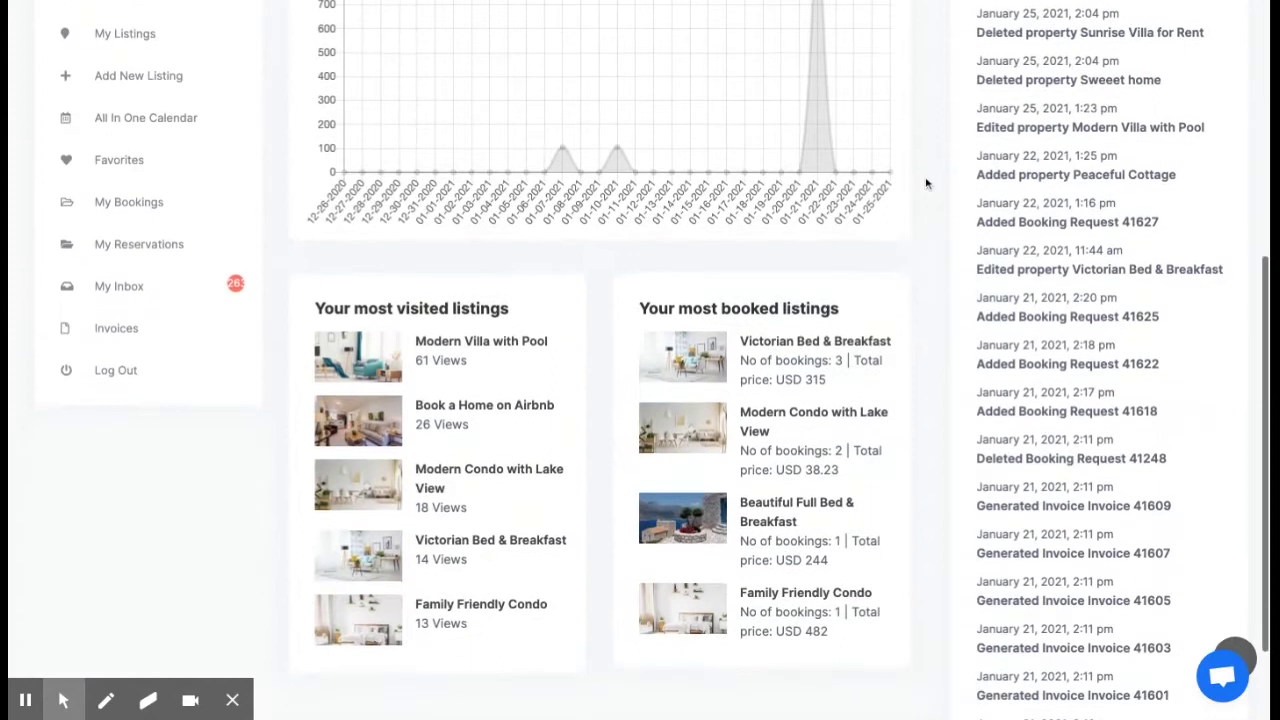
drag(669, 252, 853, 258)
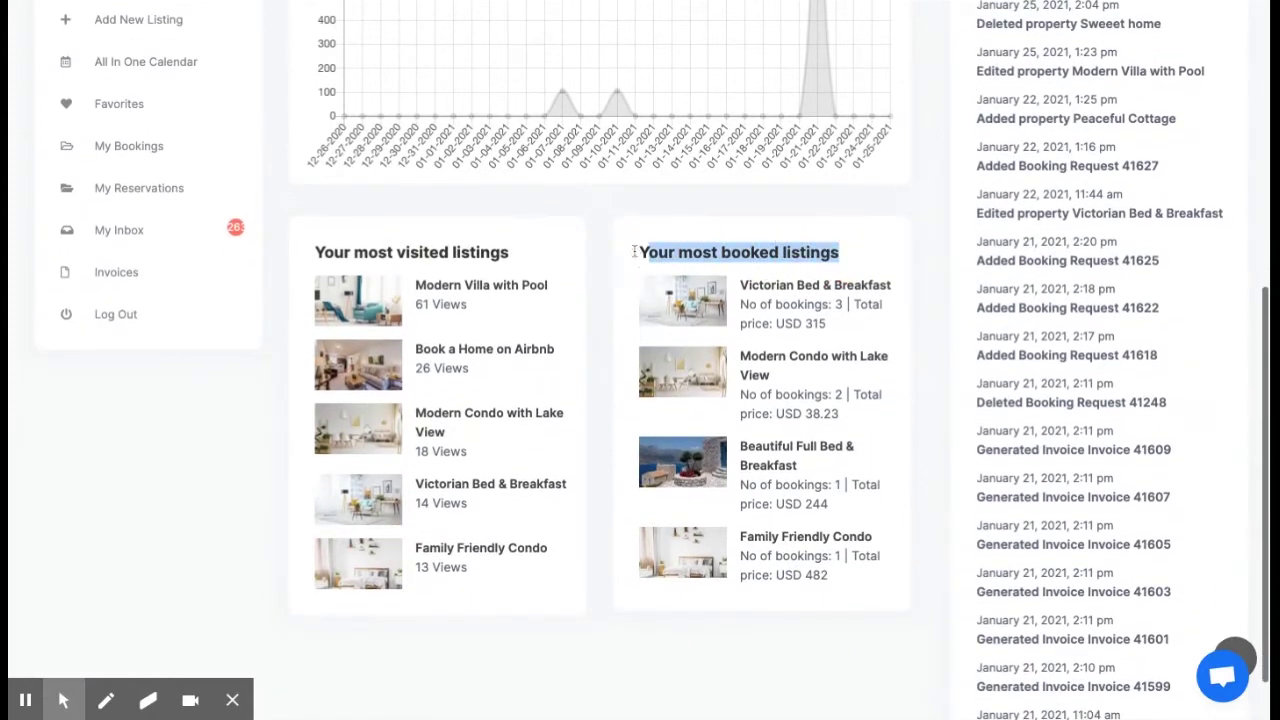
drag(313, 252, 527, 262)
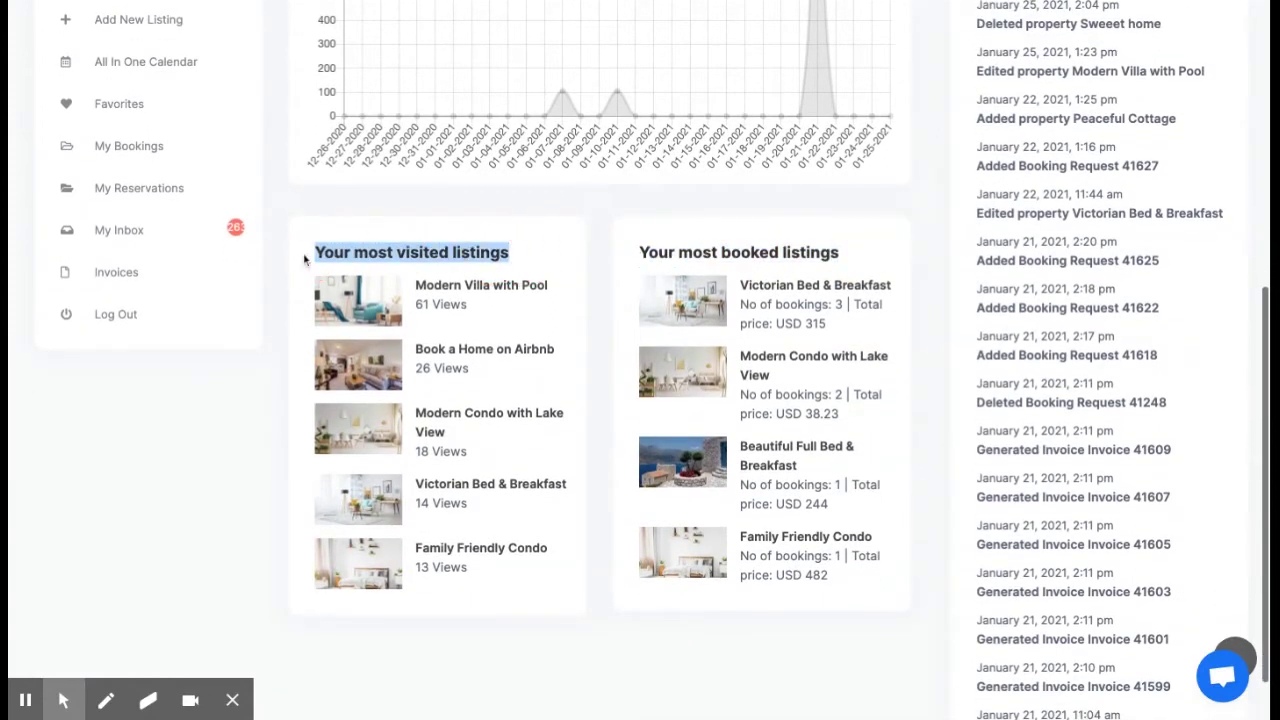
scroll(305, 260, up, 5)
Open the owner's listings and check the status of Peaceful Cottage, Modern Condo with Lake View and Modern Villa with Pool
click(114, 323)
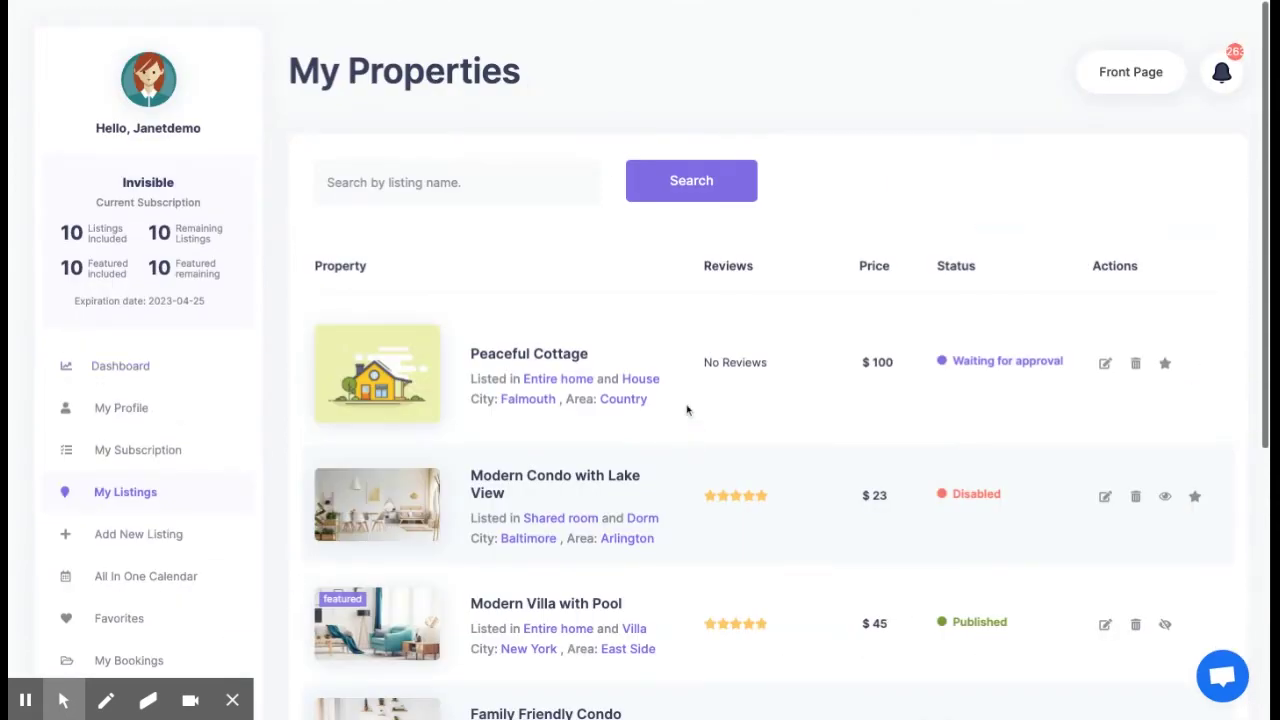
scroll(677, 363, down, 2)
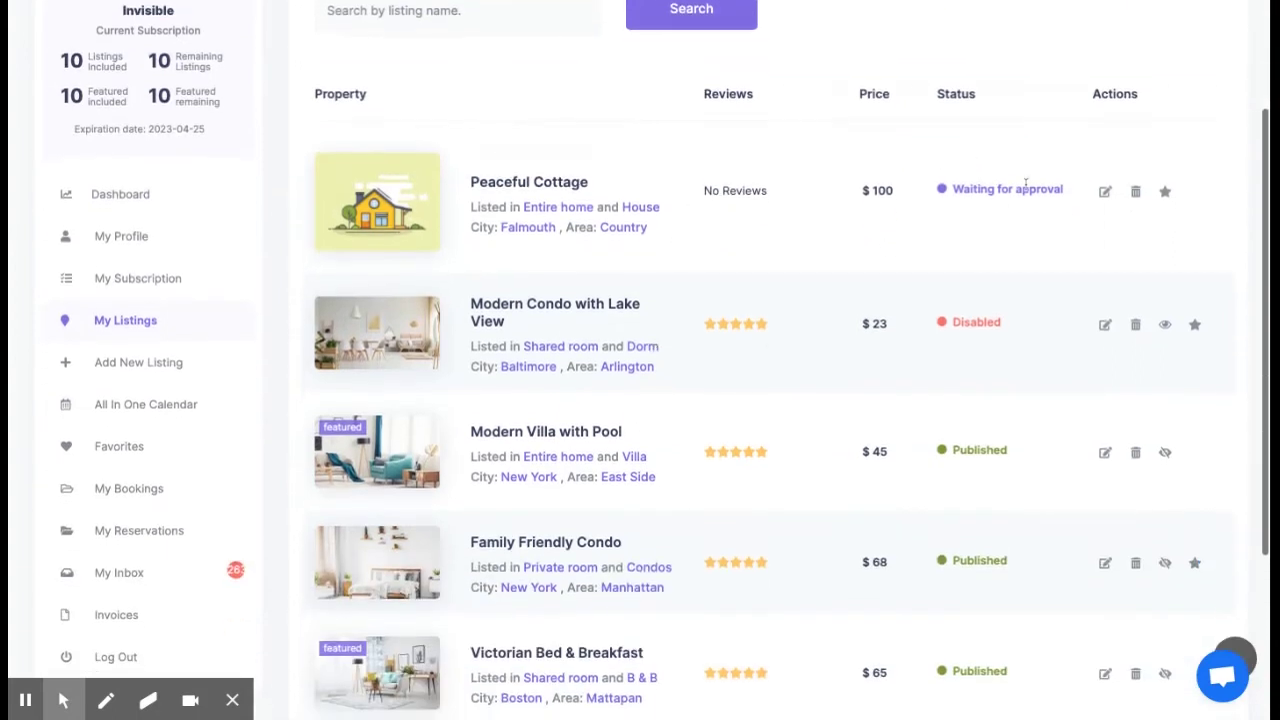
triple_click(1068, 193)
triple_click(1005, 322)
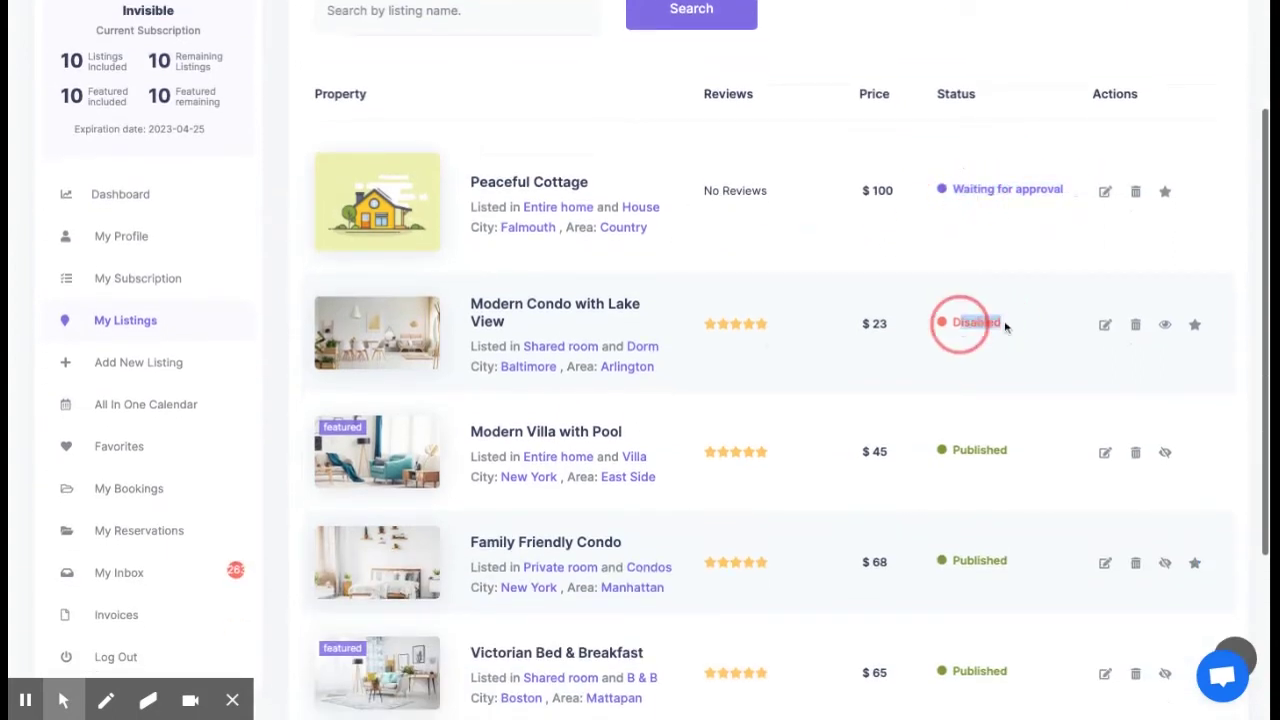
triple_click(1022, 457)
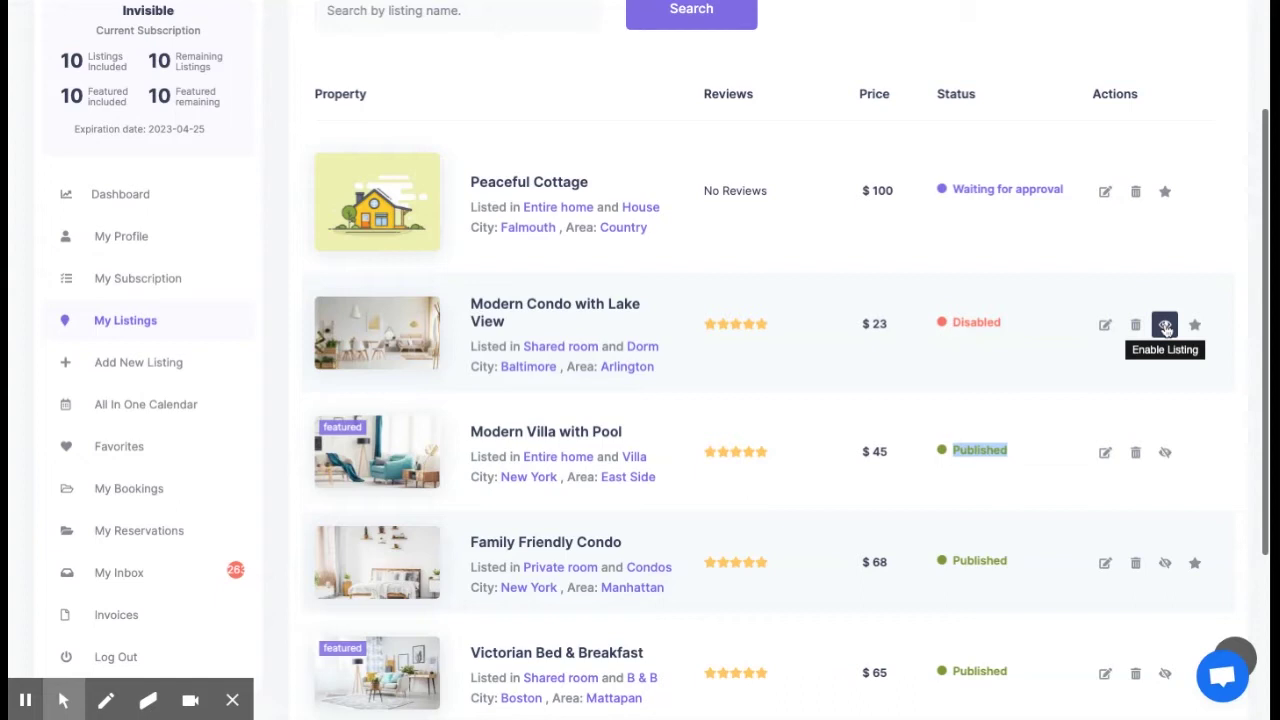
Open the received bookings and review each request's status, period, requester and available actions
click(148, 489)
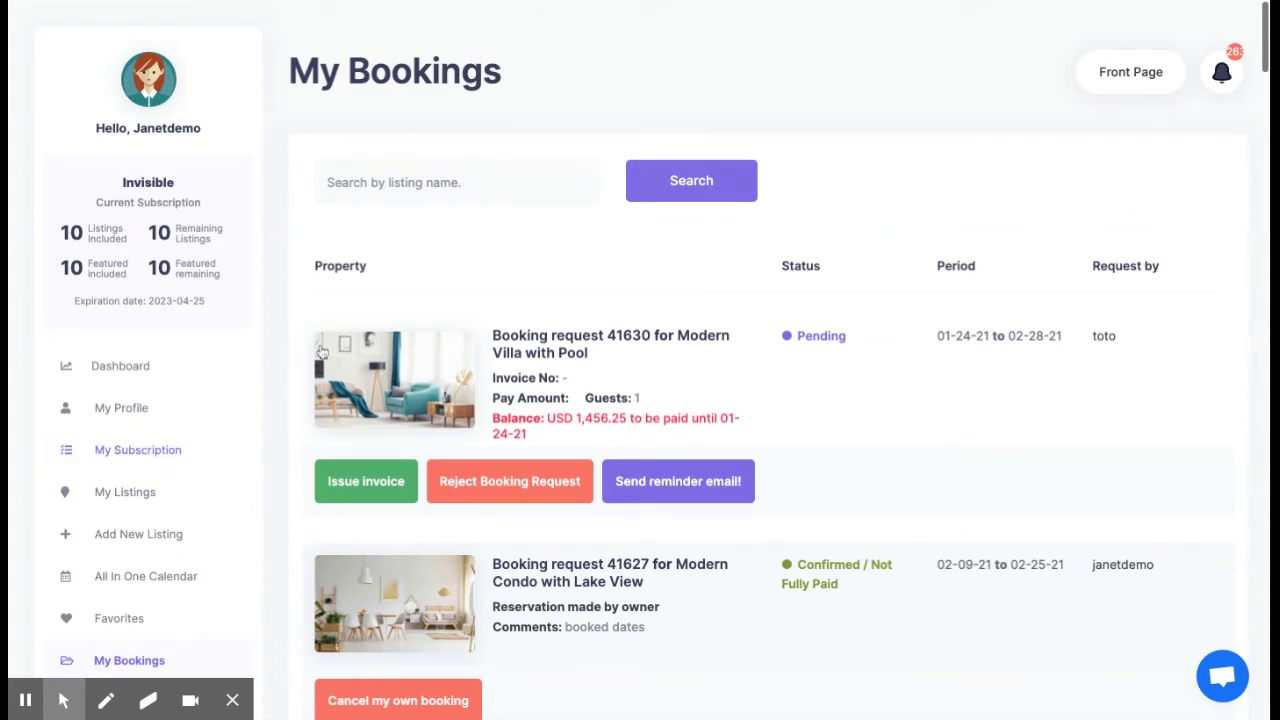
scroll(321, 352, down, 1)
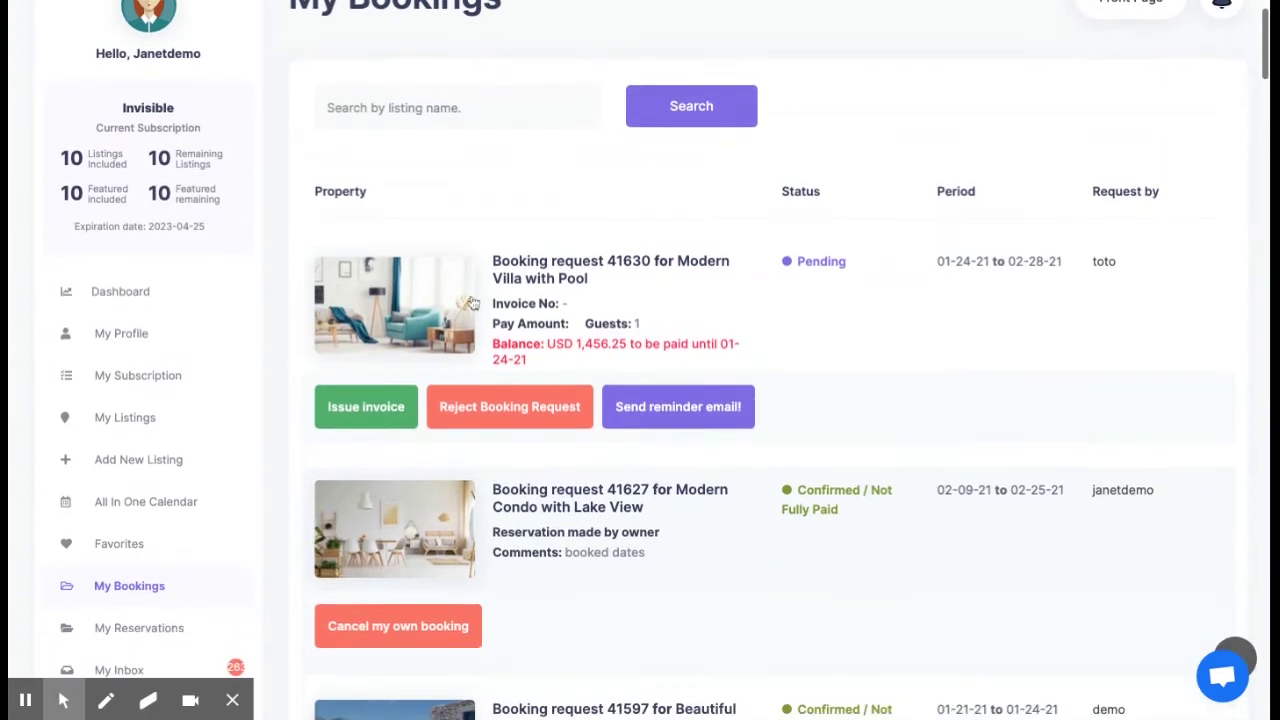
double_click(866, 264)
triple_click(1058, 263)
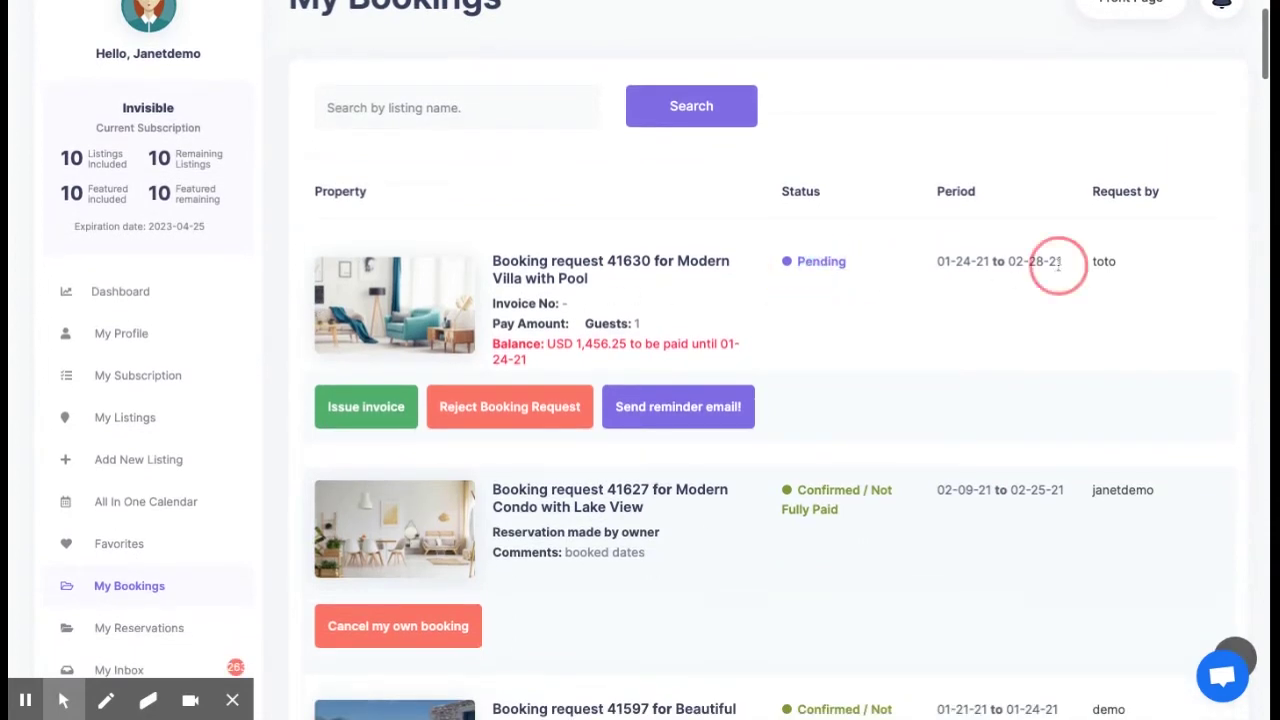
drag(1094, 264, 1146, 274)
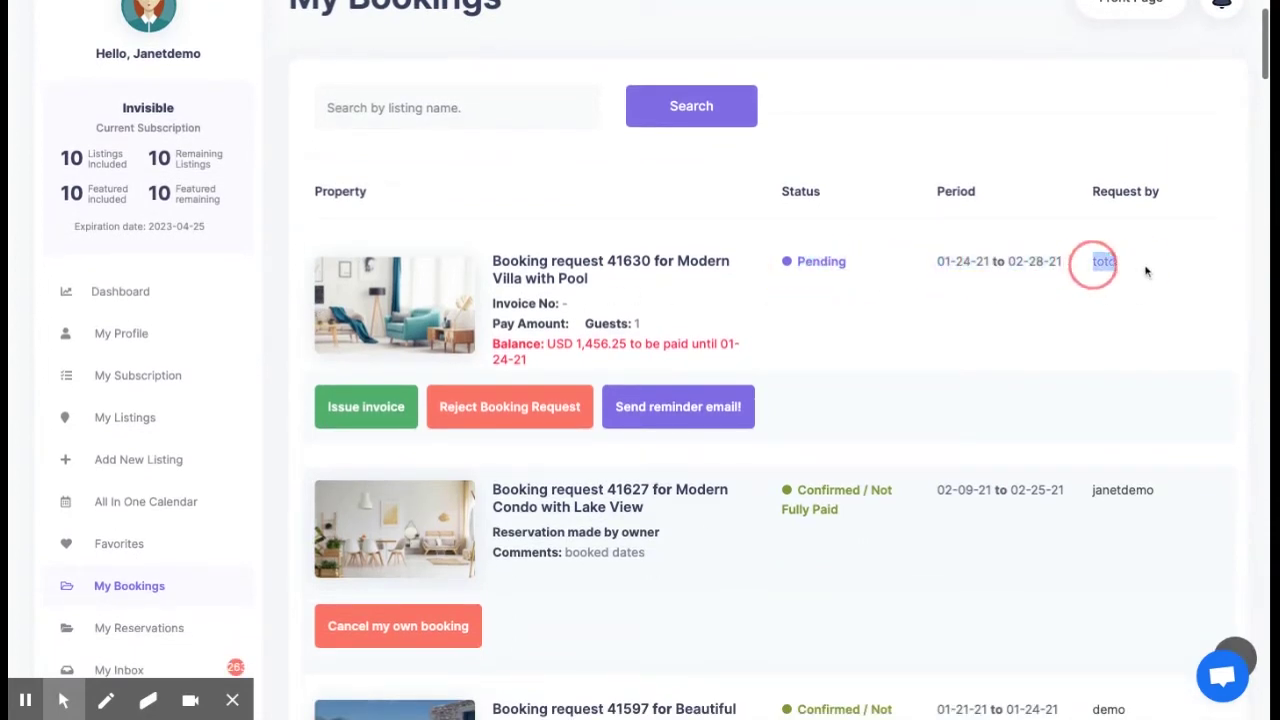
scroll(1006, 314, down, 2)
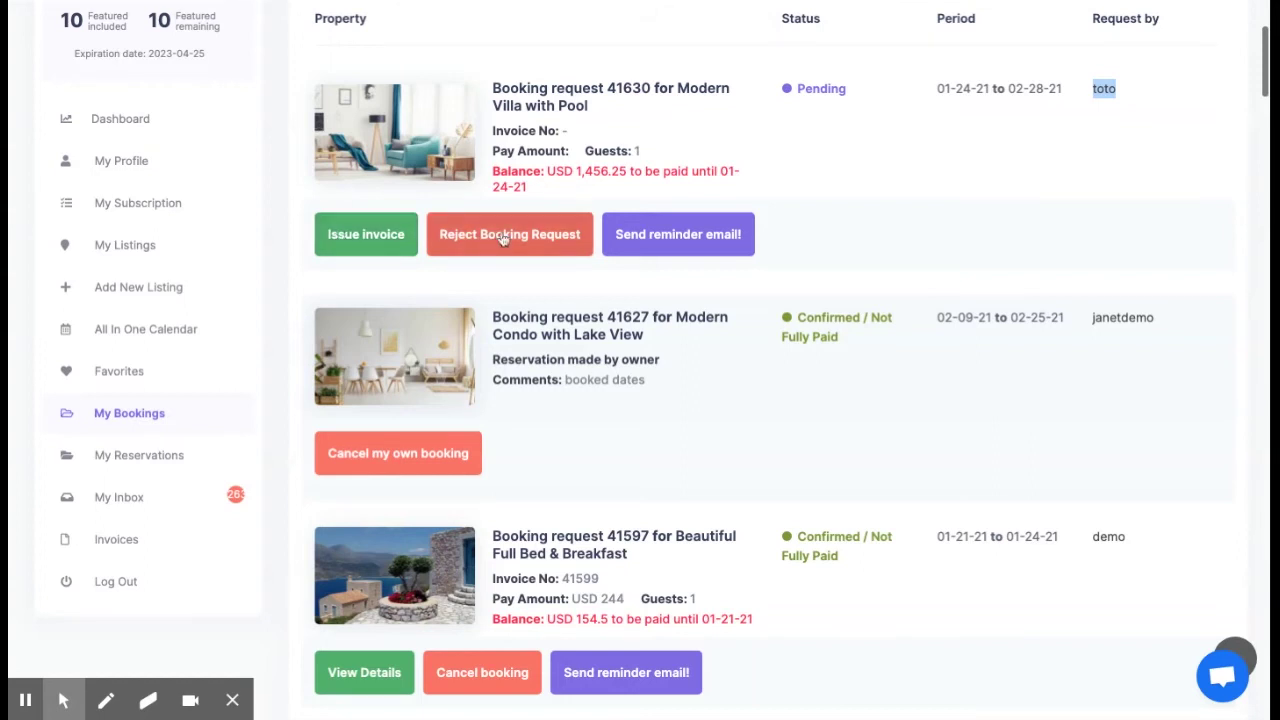
scroll(503, 236, down, 3)
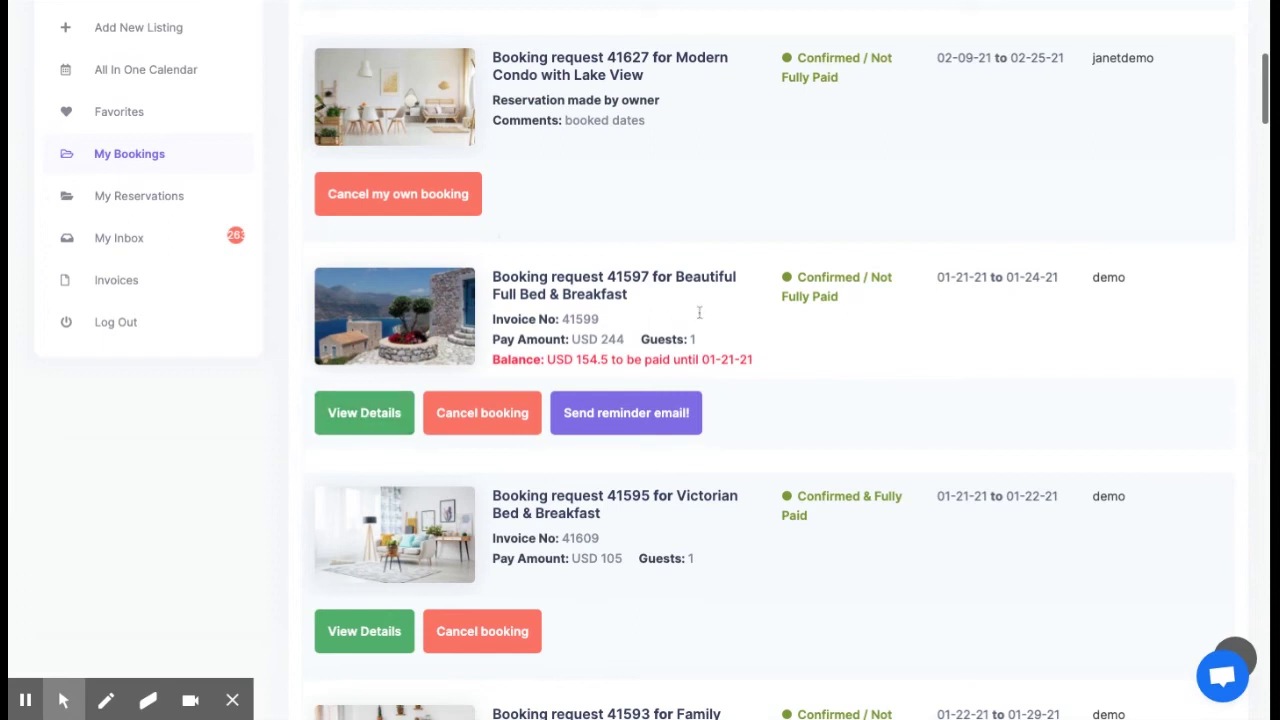
drag(857, 298, 768, 279)
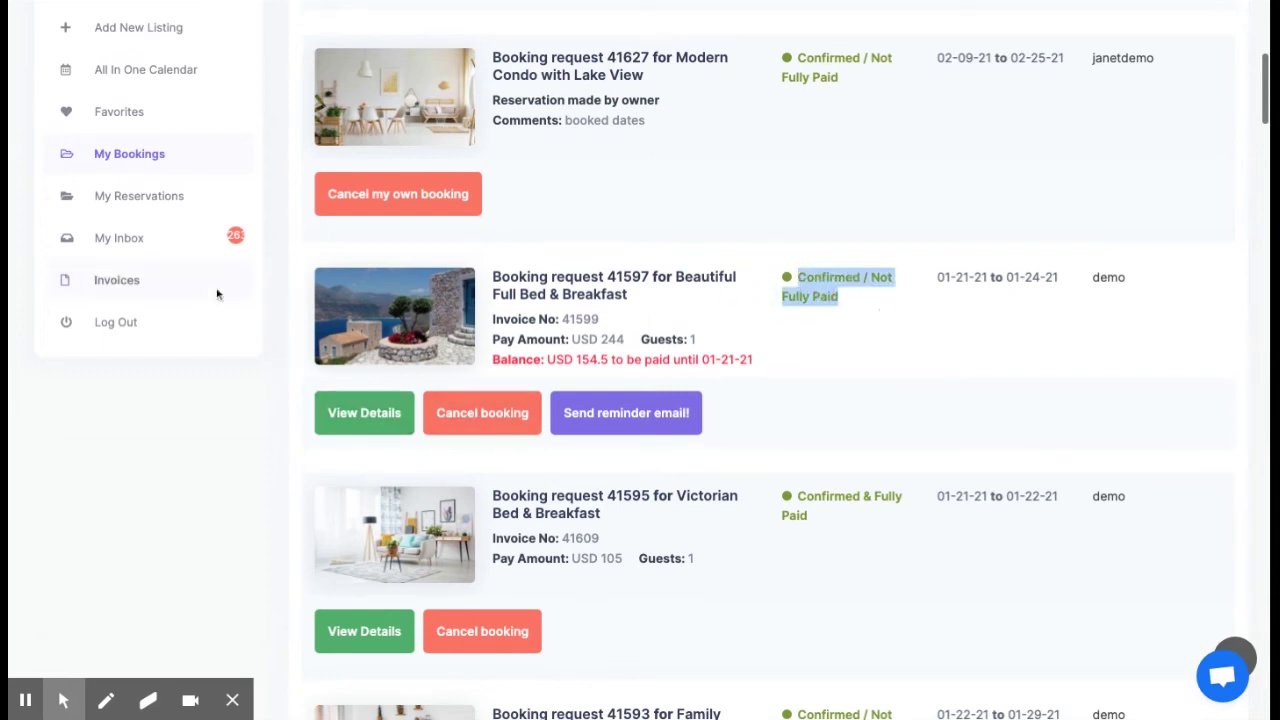
Open the account's own reservations and review their statuses, invoices and available actions
click(116, 206)
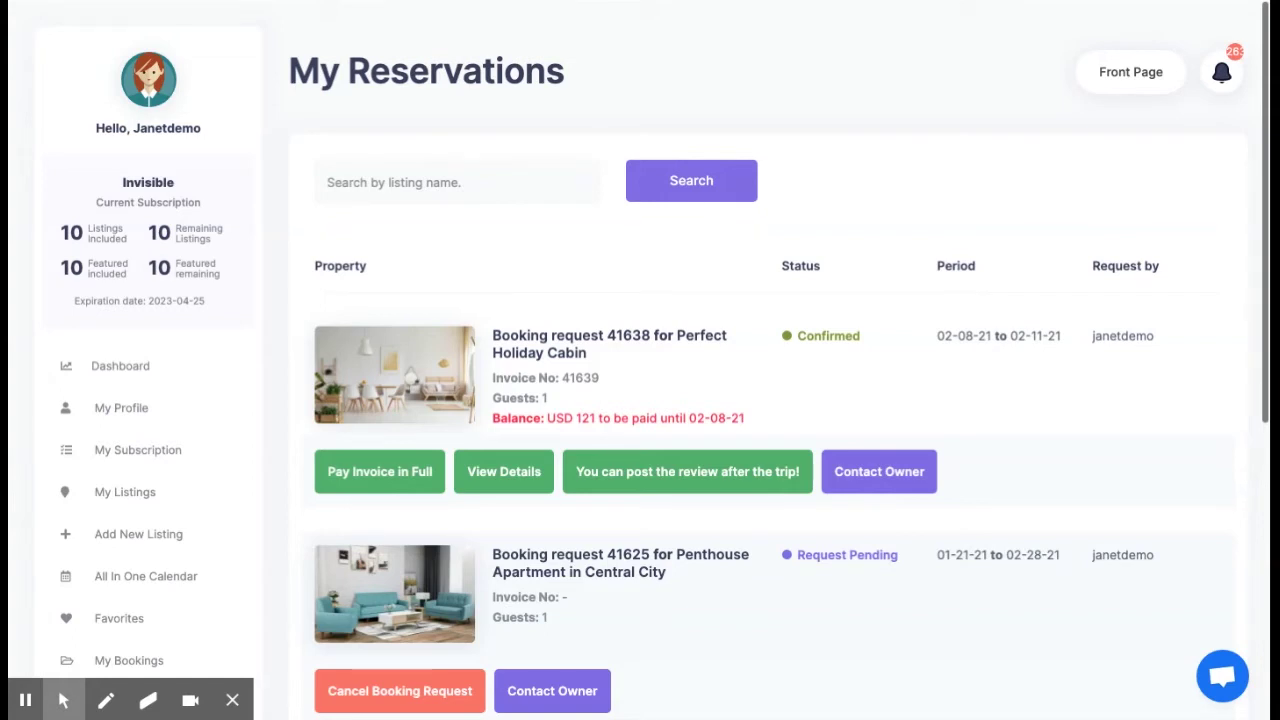
scroll(1235, 657, down, 3)
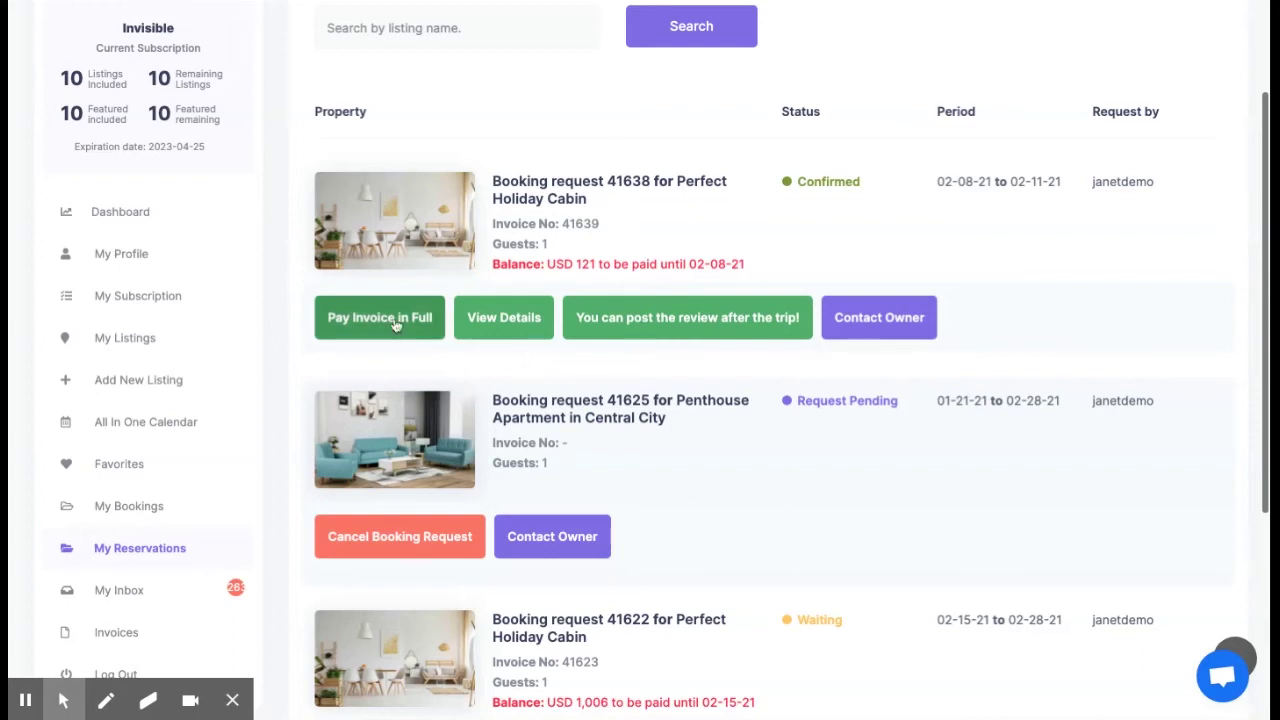
scroll(396, 325, down, 3)
scroll(396, 325, down, 3)
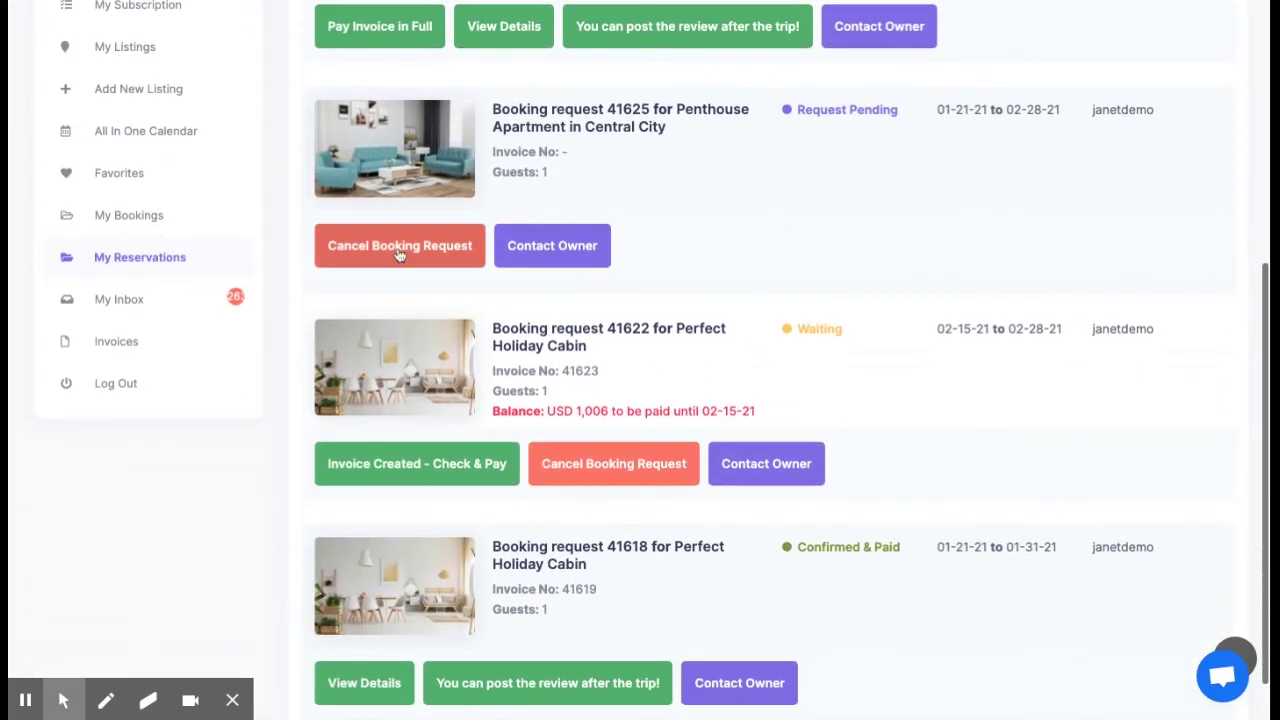
scroll(400, 251, down, 1)
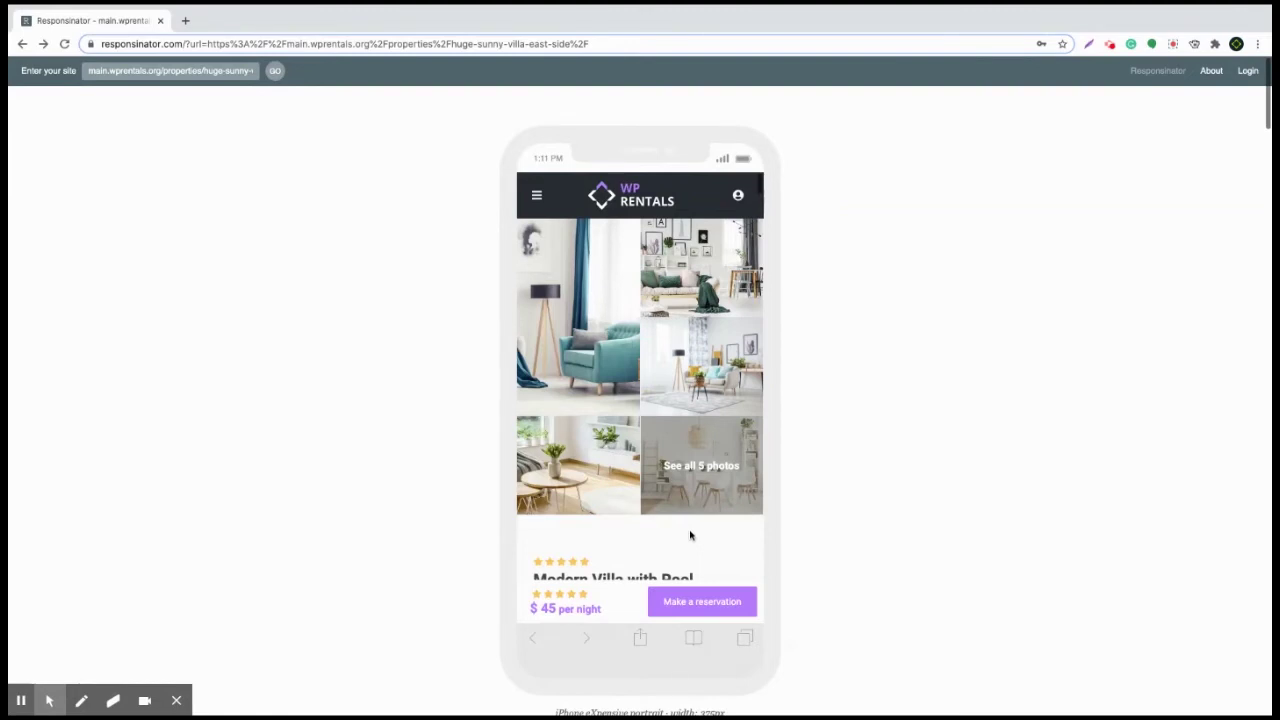
Review the Modern Villa with Pool listing's details and nightly price in the Responsinator iPhone preview
scroll(685, 520, down, 3)
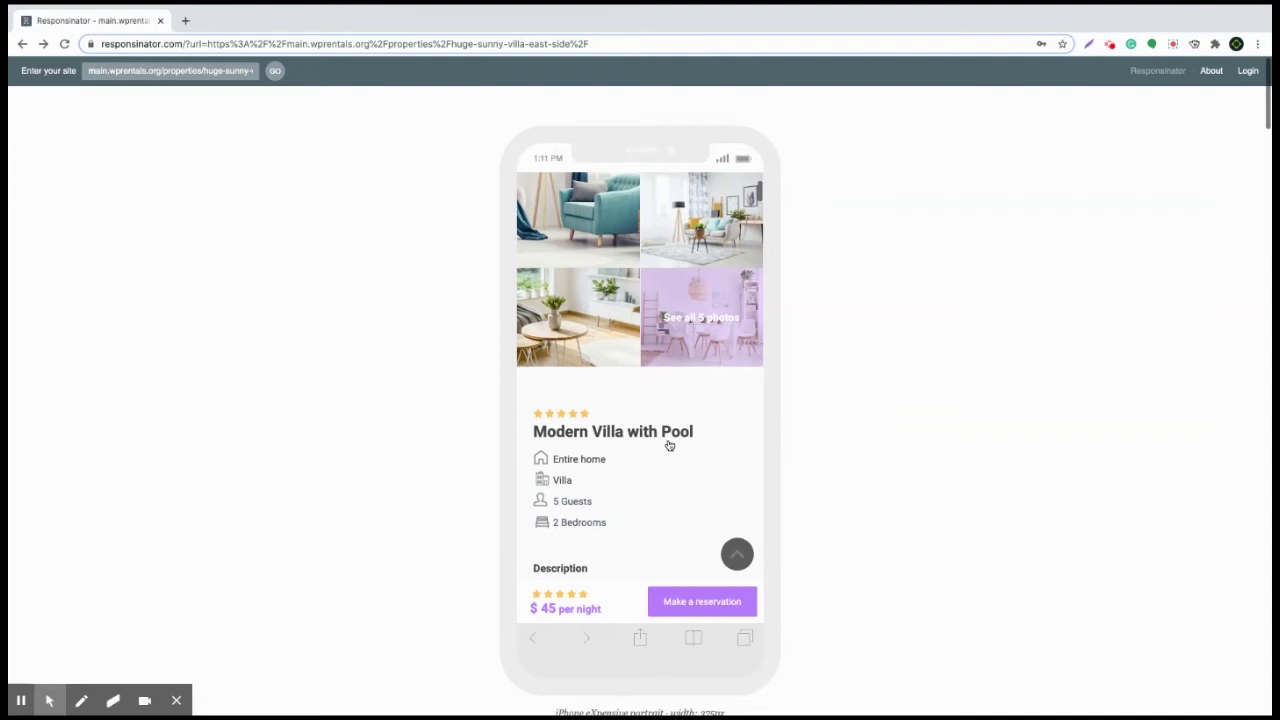
scroll(669, 445, down, 3)
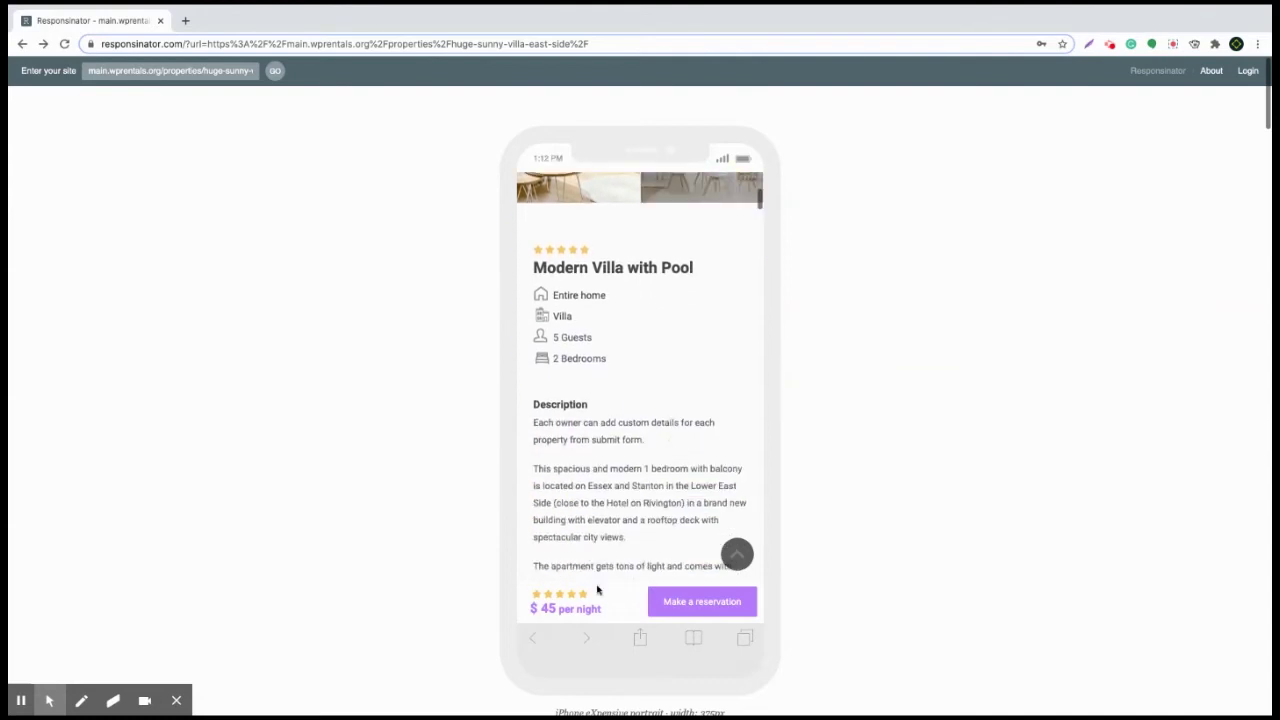
drag(606, 612, 520, 612)
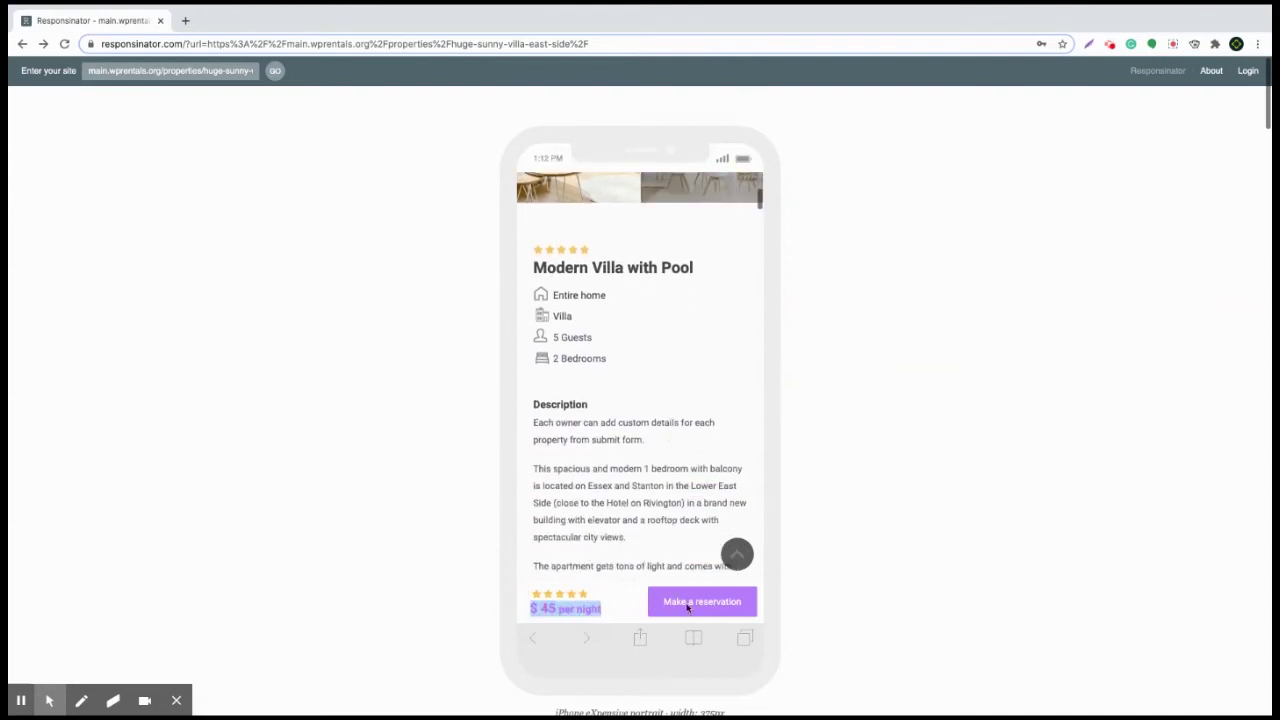
scroll(687, 607, down, 2)
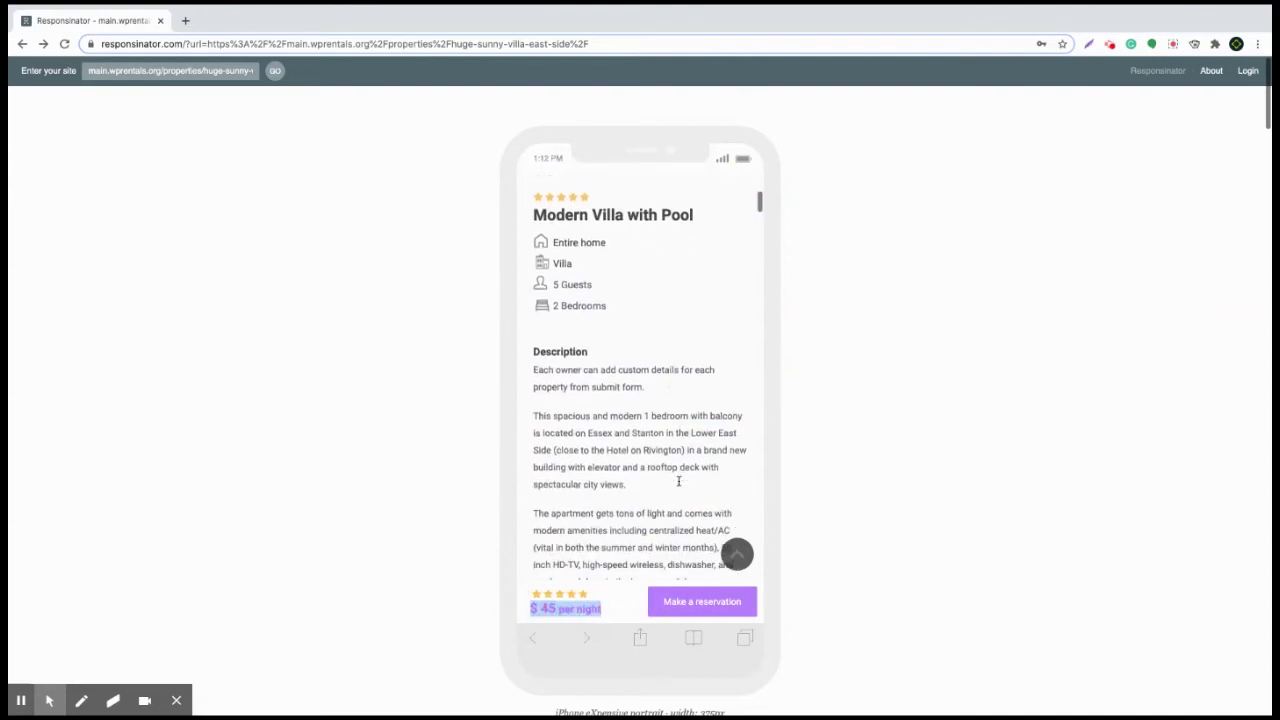
Open the villa's mobile reservation form, review its extra options, cost breakdown and contact options, and close it
click(708, 603)
scroll(651, 373, down, 4)
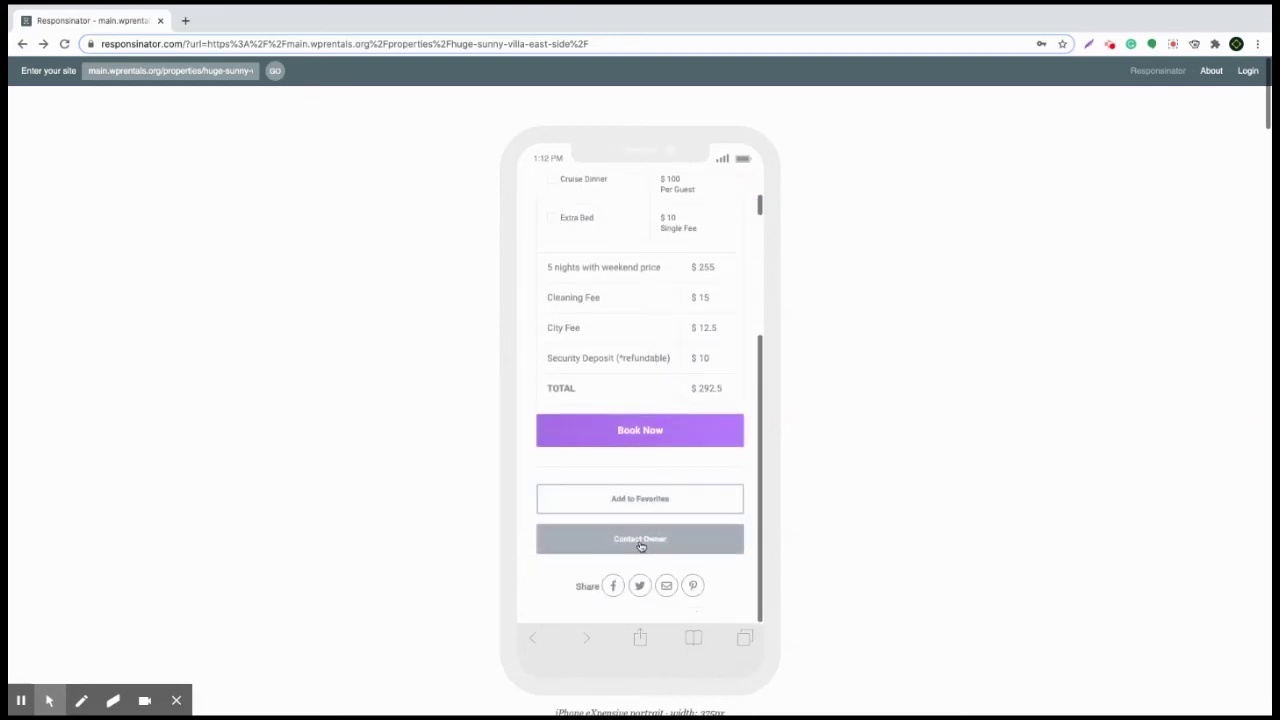
scroll(645, 542, up, 1)
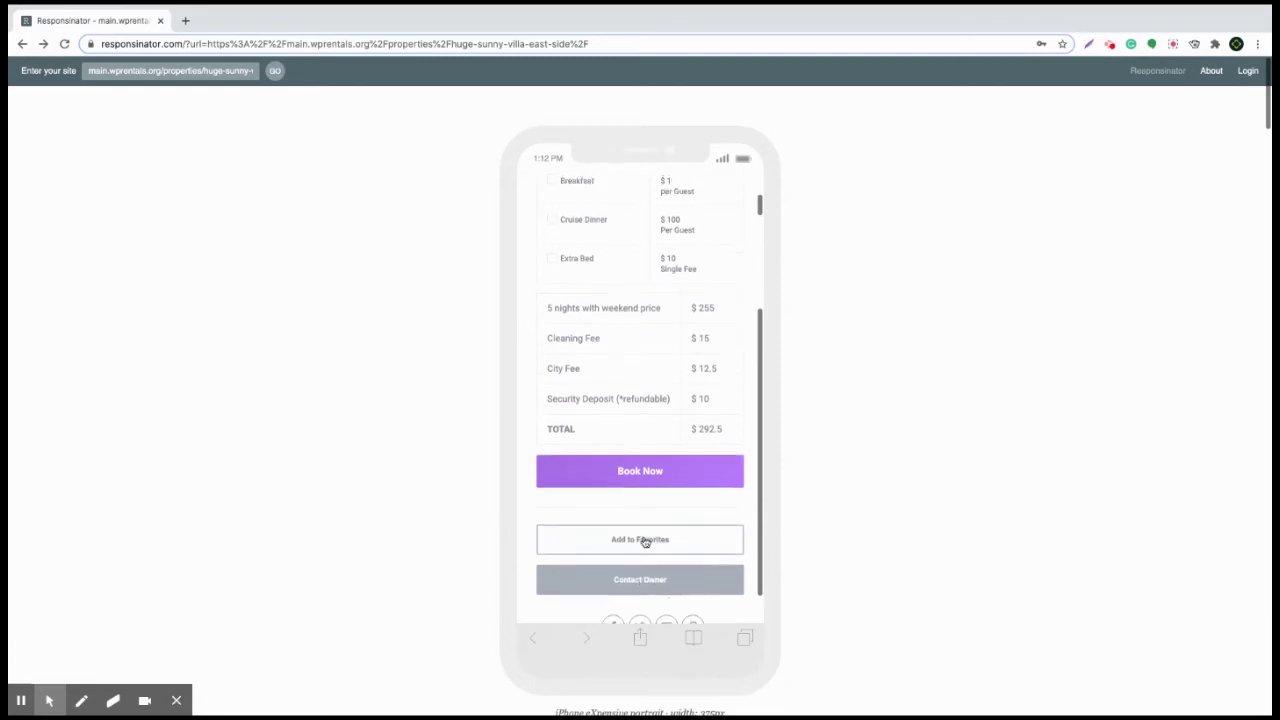
scroll(645, 542, up, 5)
click(745, 187)
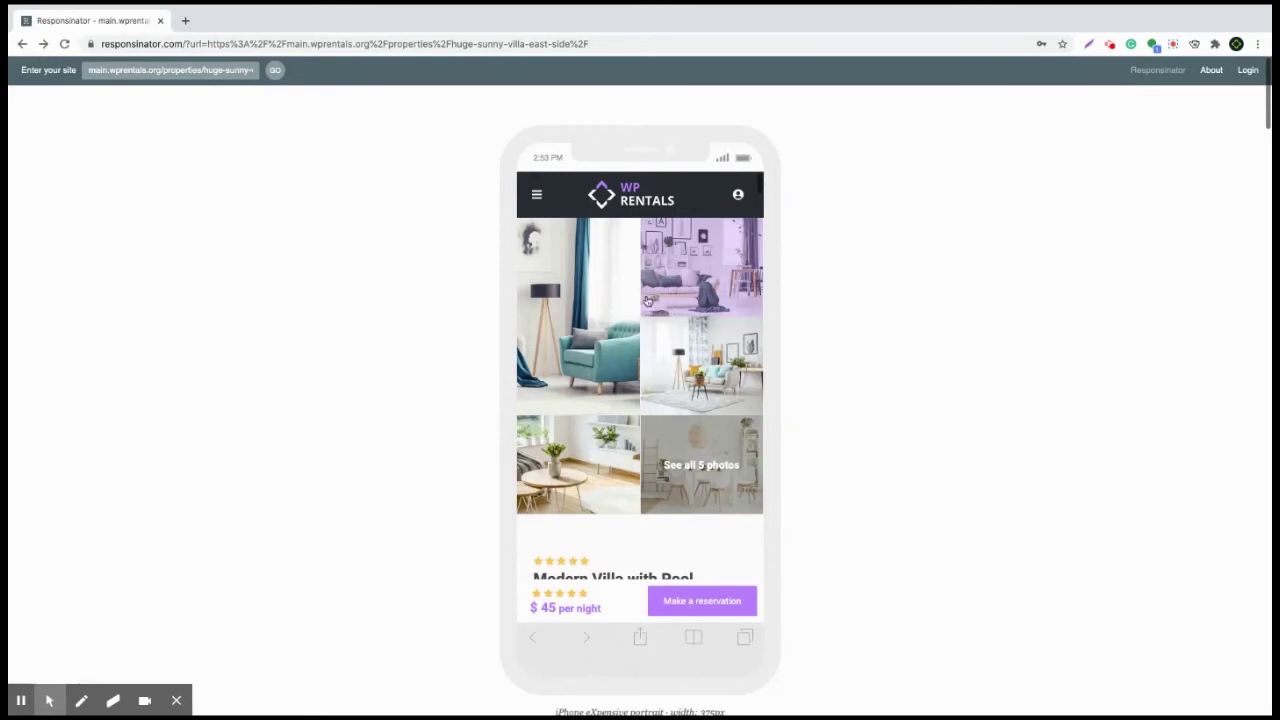
Open the villa's photo gallery in the mobile preview and browse forward through three images
scroll(670, 320, down, 2)
scroll(680, 340, up, 2)
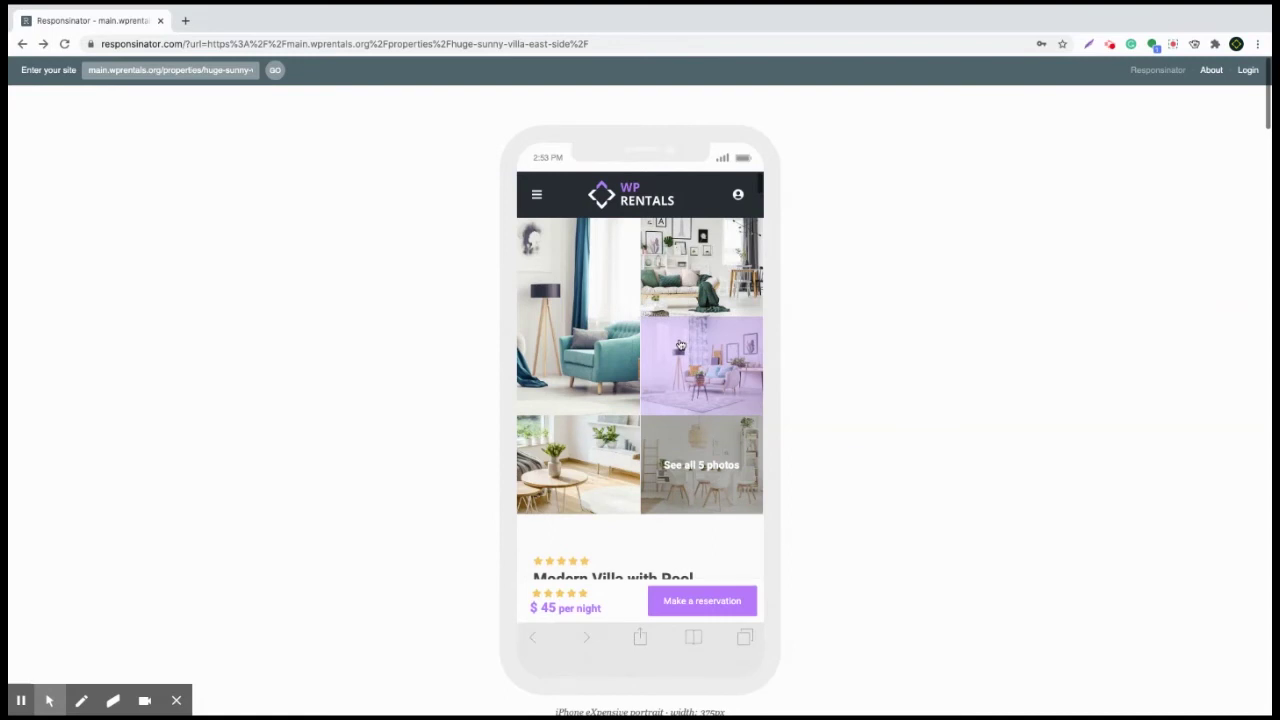
click(681, 341)
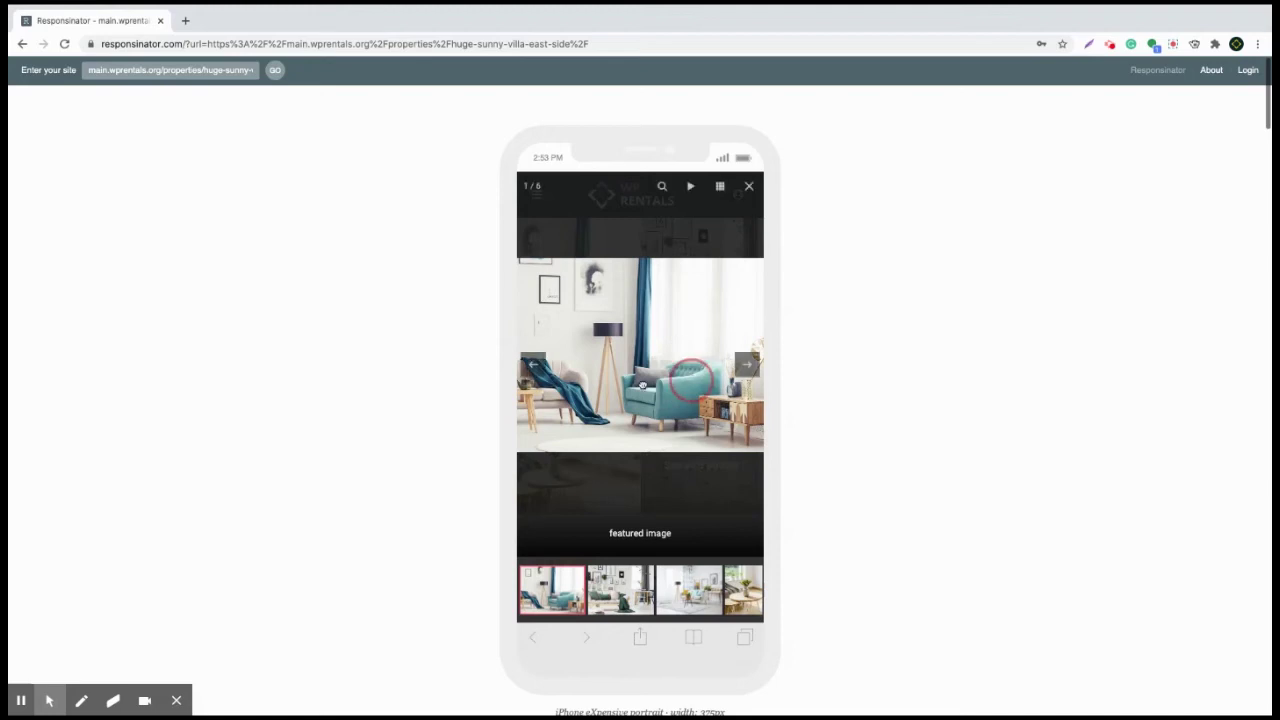
key(Right)
key(Right)
key(Right)
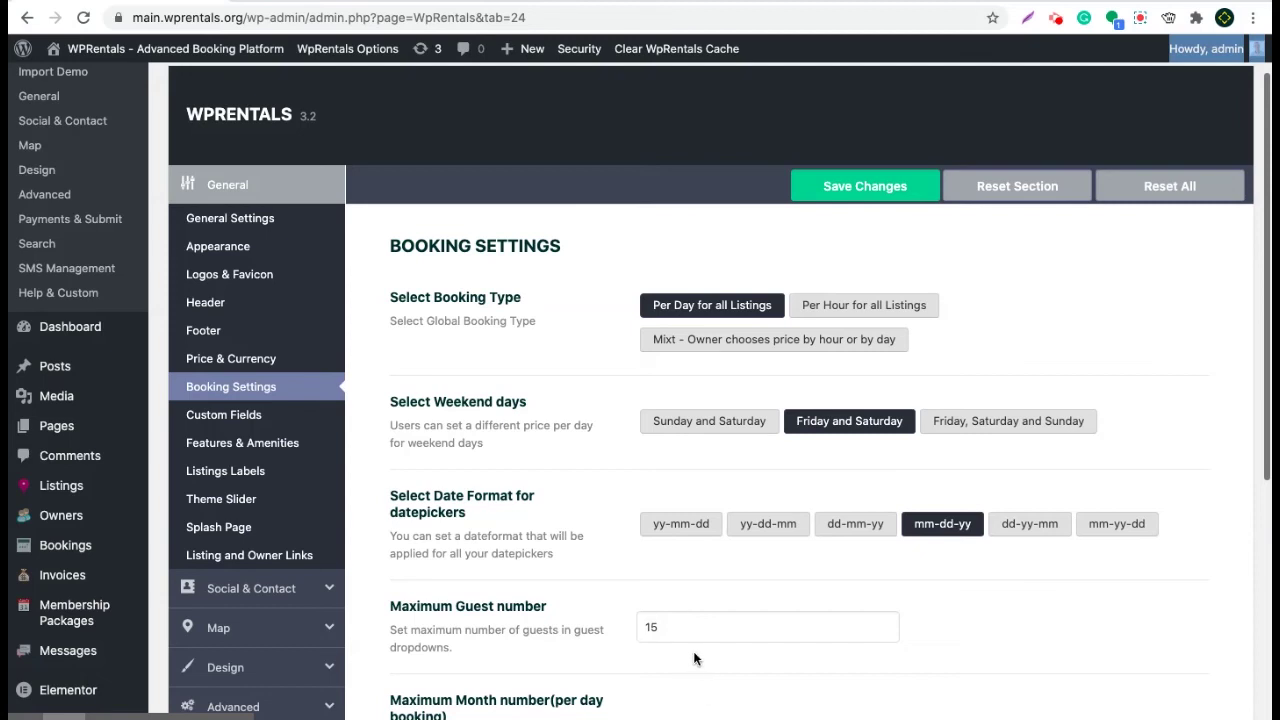
In WPRentals booking settings, replace the 7-day pricing threshold with 3 and the 30-day threshold with 5, and save the changes
click(283, 388)
scroll(453, 475, down, 5)
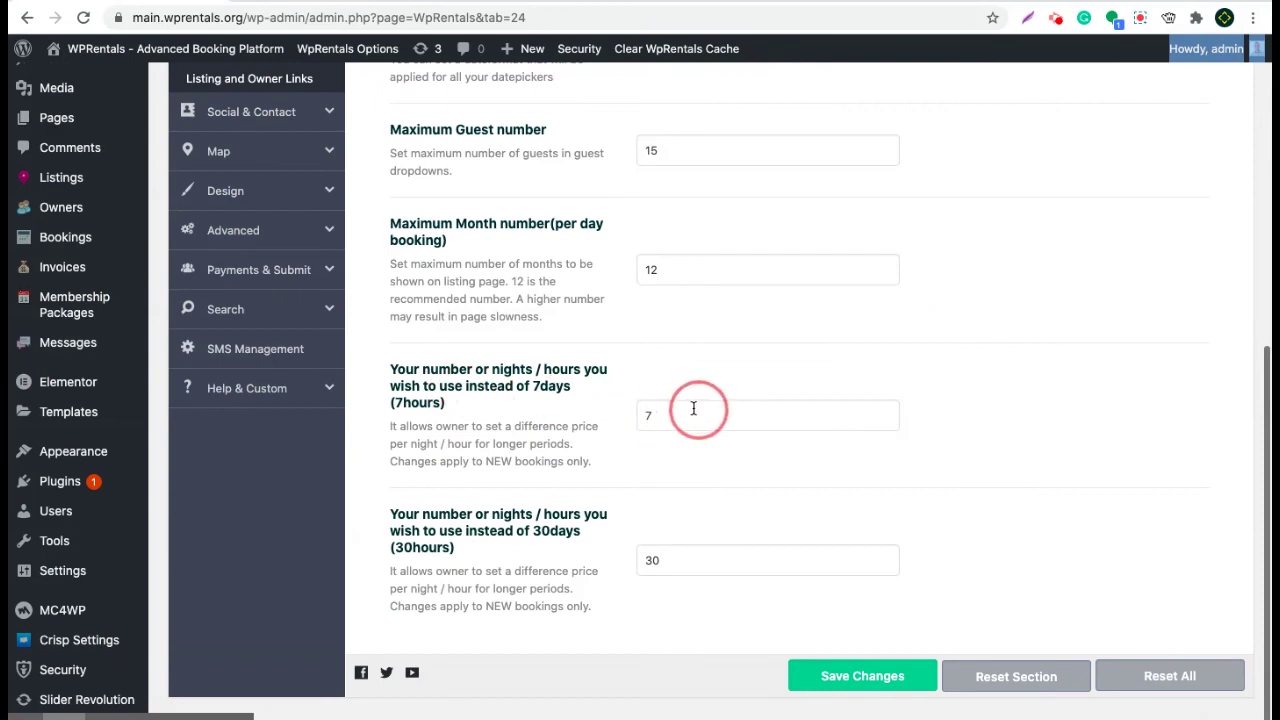
drag(681, 420, 636, 418)
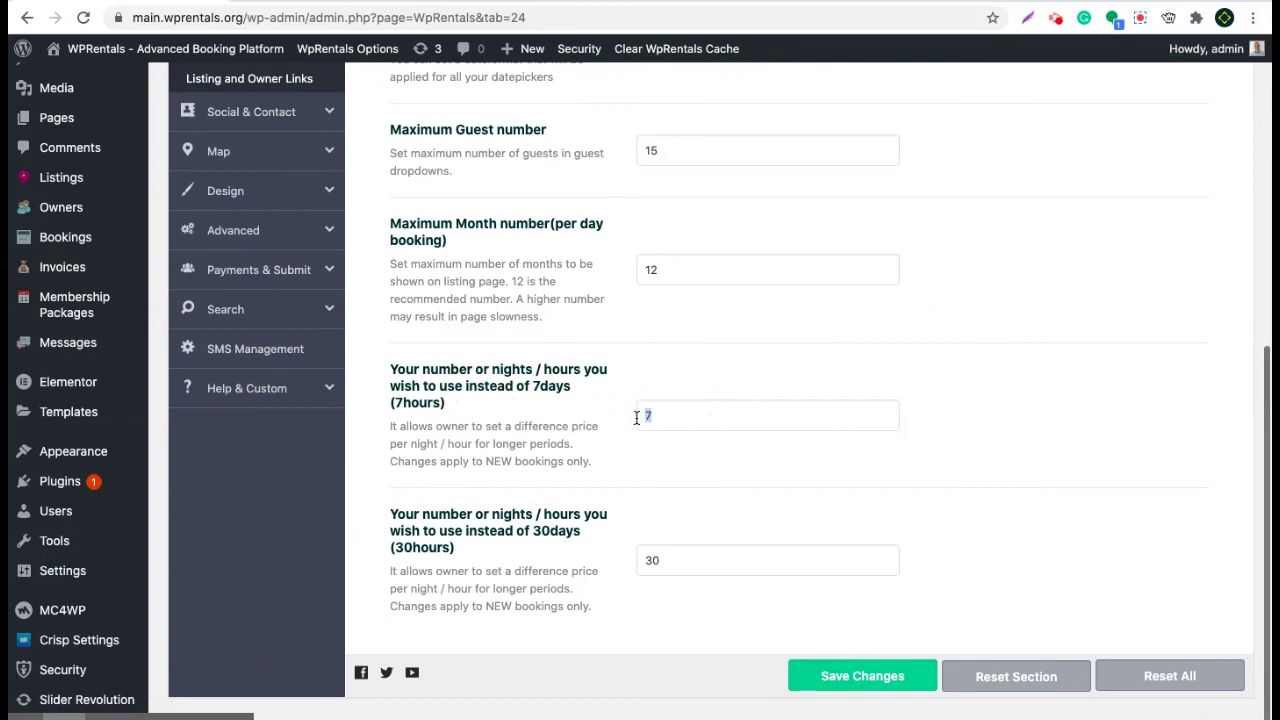
text(3)
double_click(675, 567)
text(5)
click(852, 677)
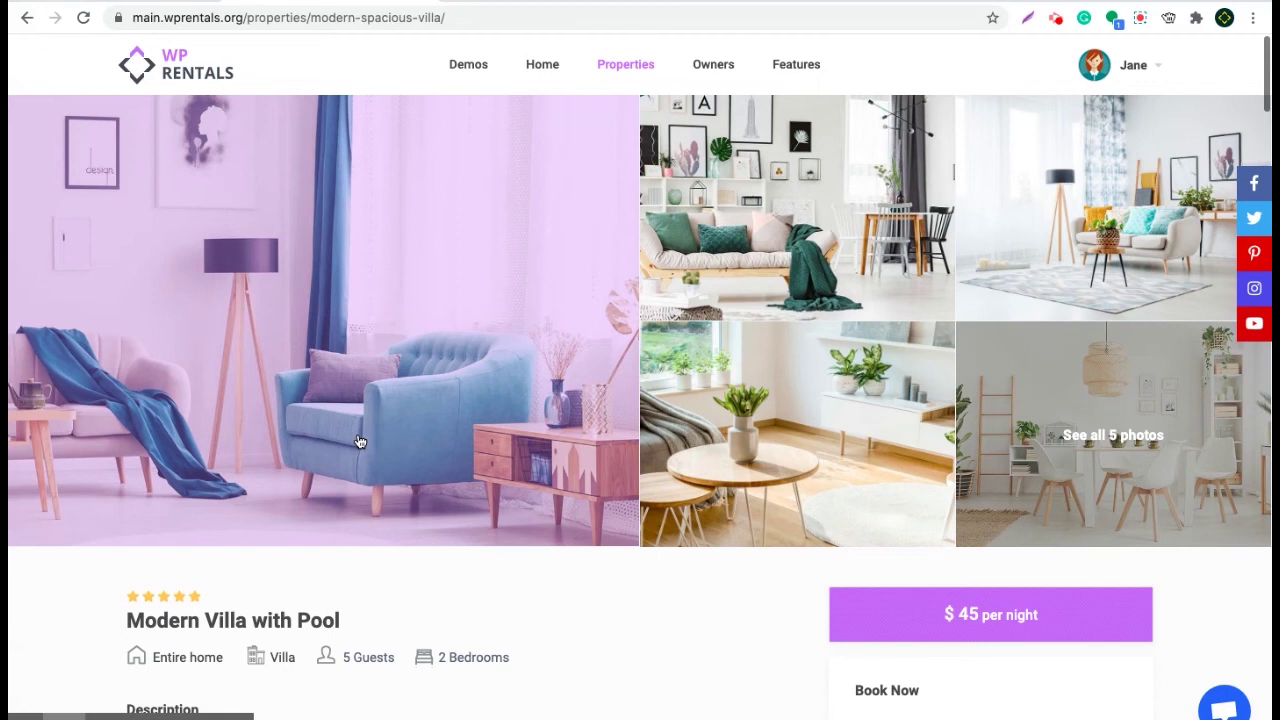
Review the listing details further down the Modern Villa with Pool page
scroll(360, 442, down, 10)
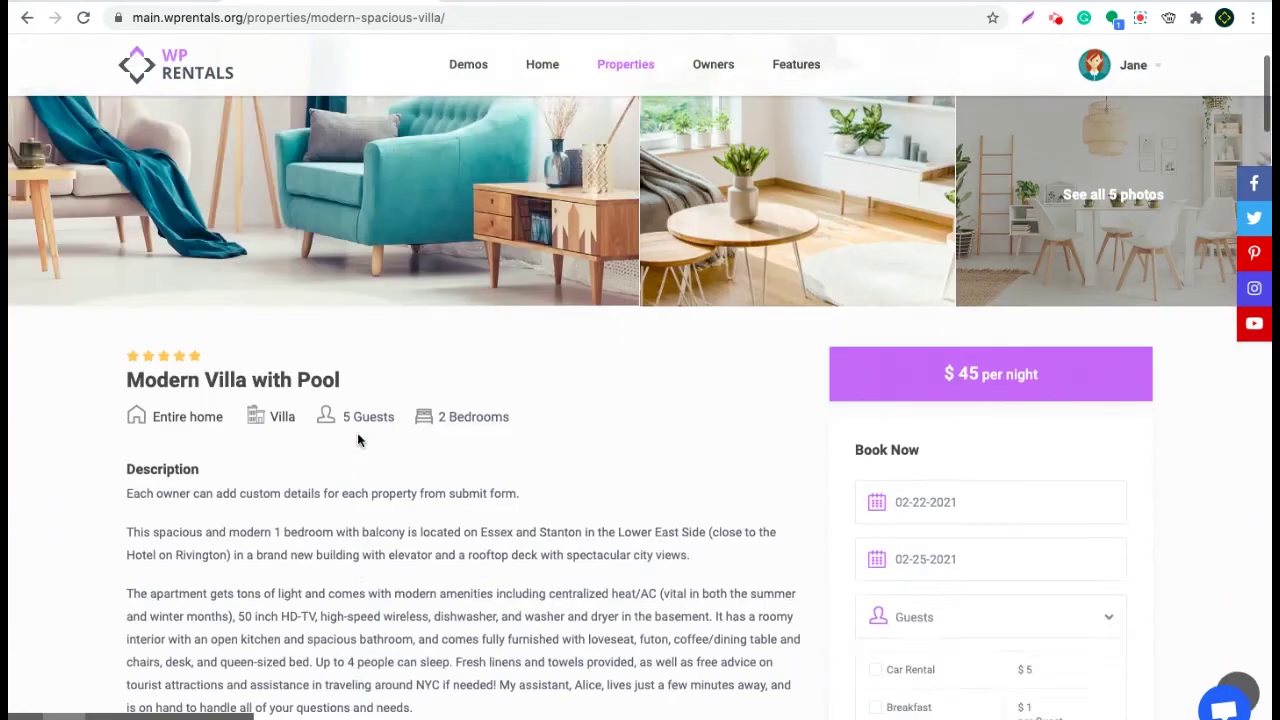
drag(655, 379, 457, 380)
drag(298, 403, 152, 404)
Set the villa's booking dates to 02-08-2021 through 02-10-2021 and highlight the nightly price line in the cost breakdown
scroll(751, 470, up, 7)
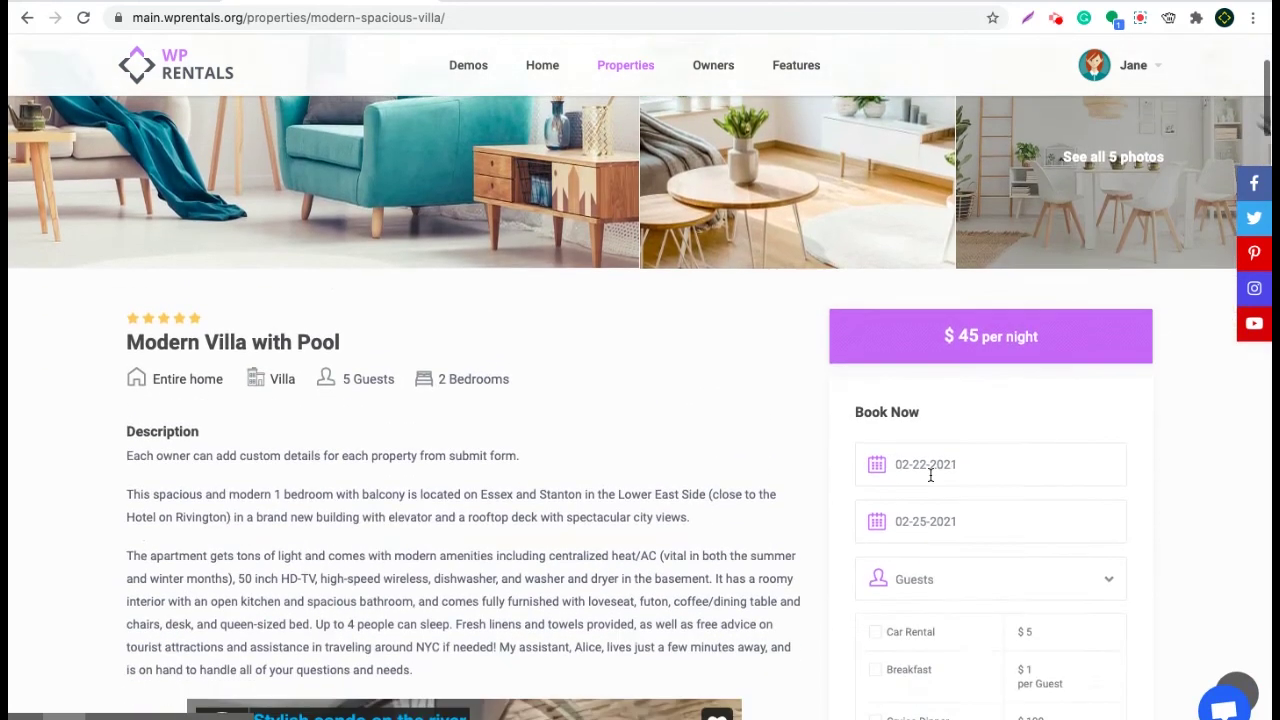
scroll(929, 471, down, 1)
click(943, 420)
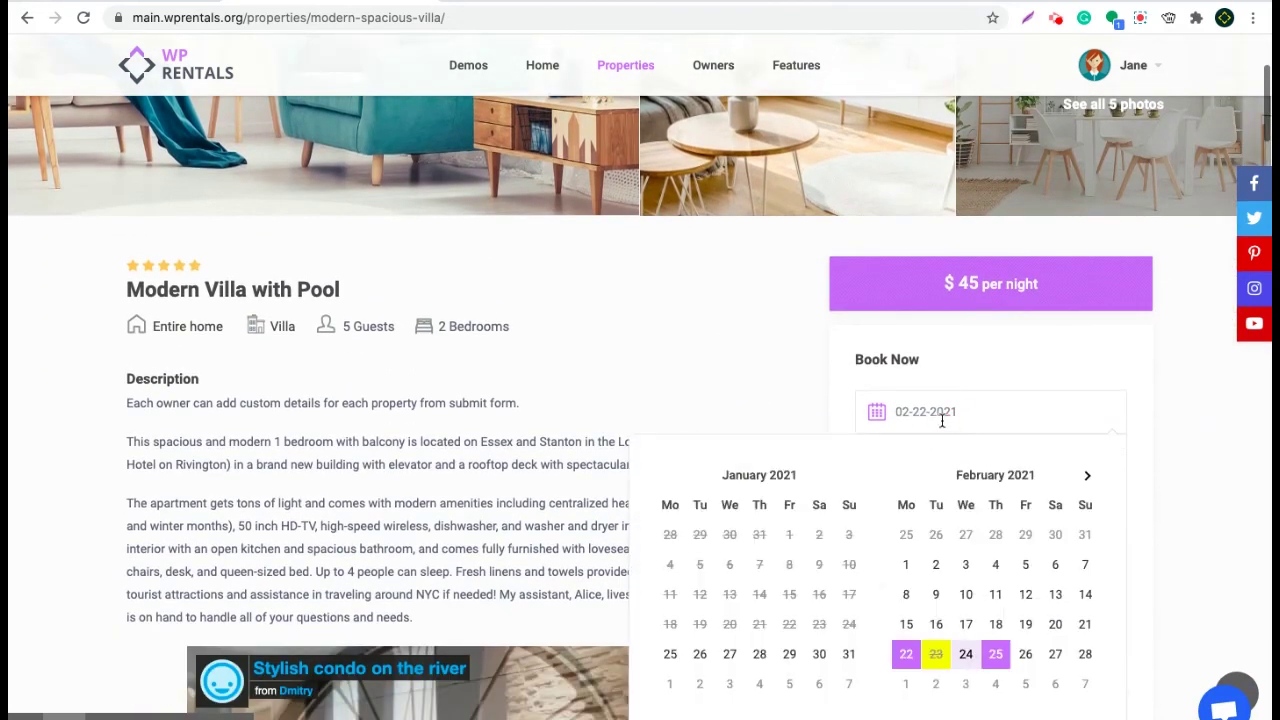
click(906, 594)
click(966, 594)
scroll(968, 598, down, 5)
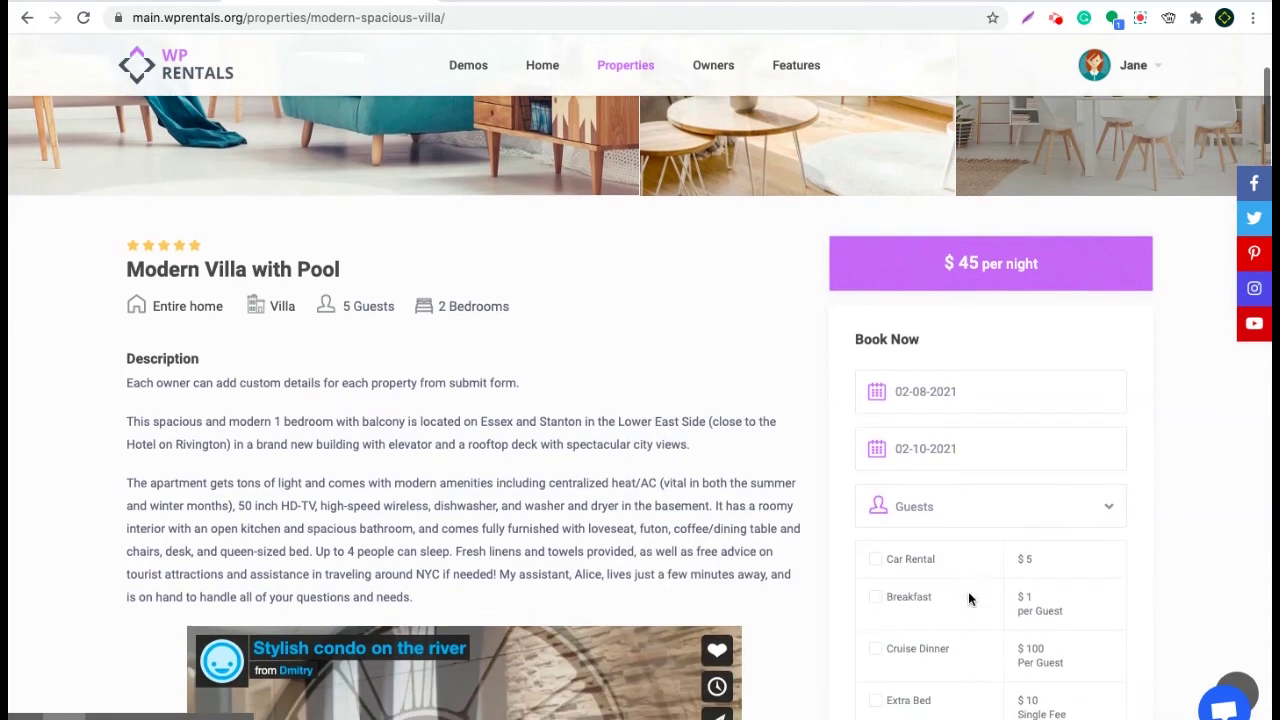
drag(877, 532, 858, 537)
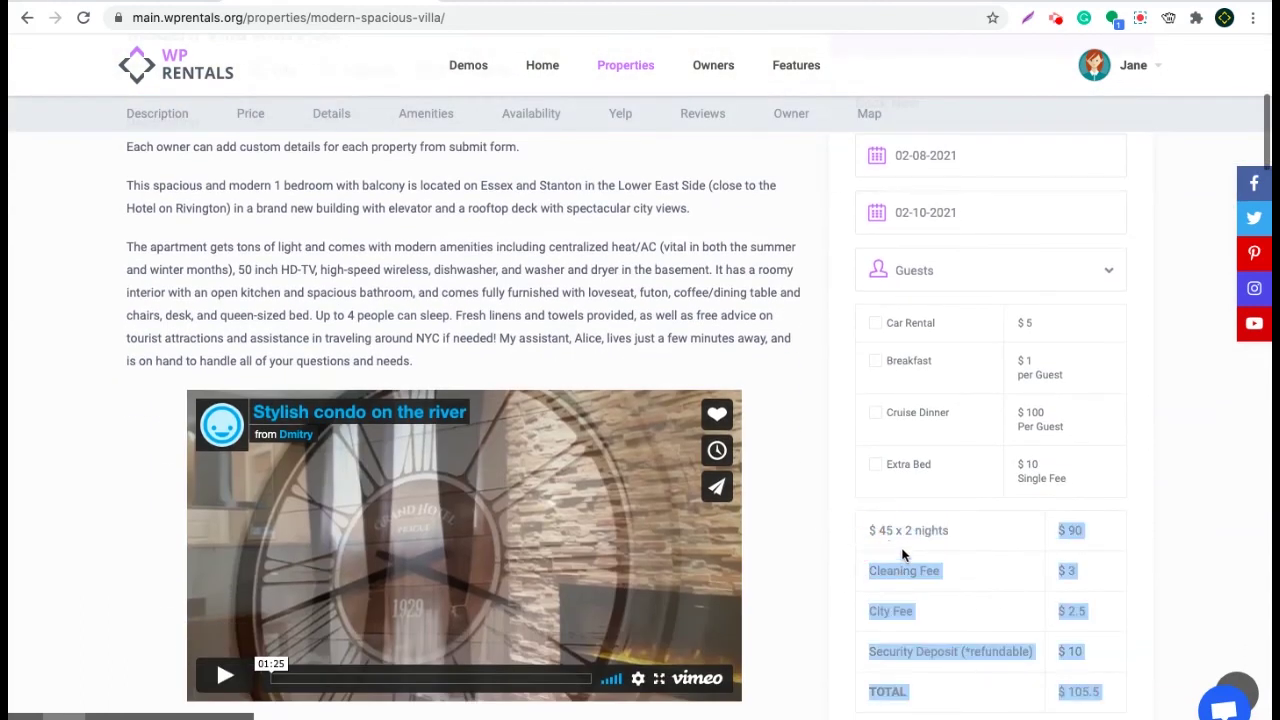
Change the villa's booking dates to 02-15-2021 through 02-18-2021 and check the nightly price line in the cost breakdown
scroll(909, 557, up, 5)
click(932, 486)
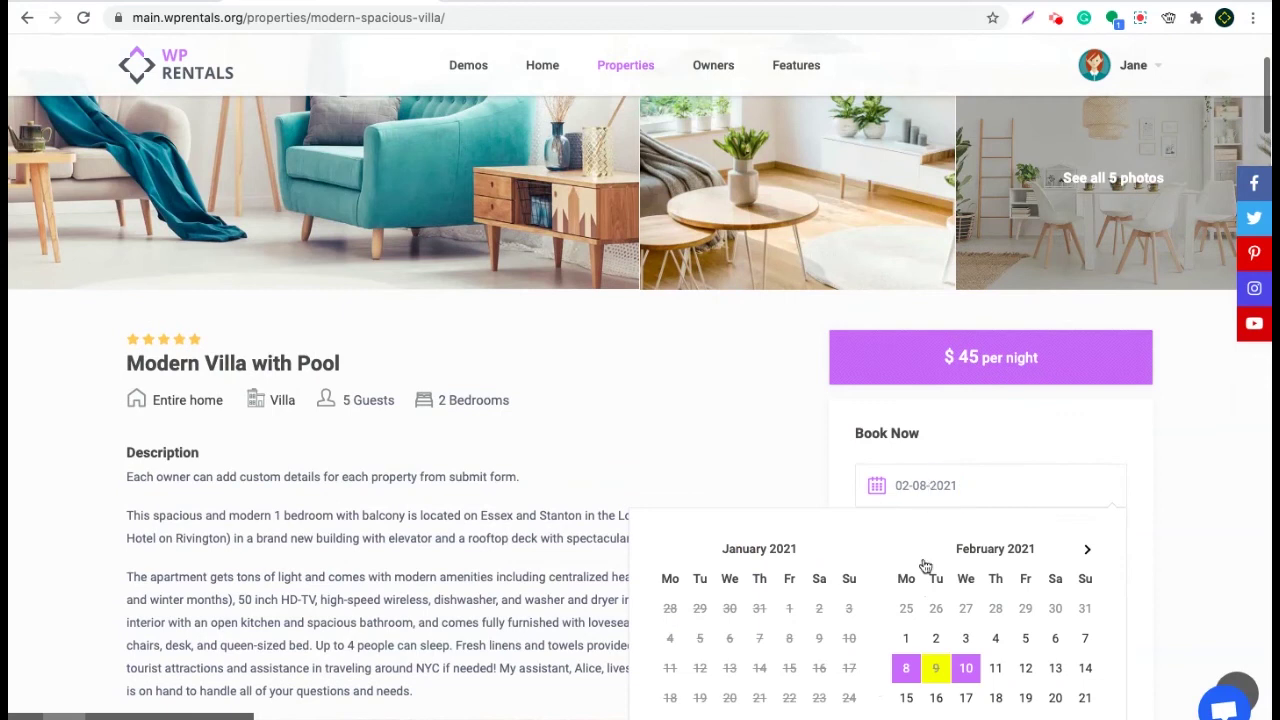
click(906, 697)
click(996, 699)
scroll(935, 611, down, 5)
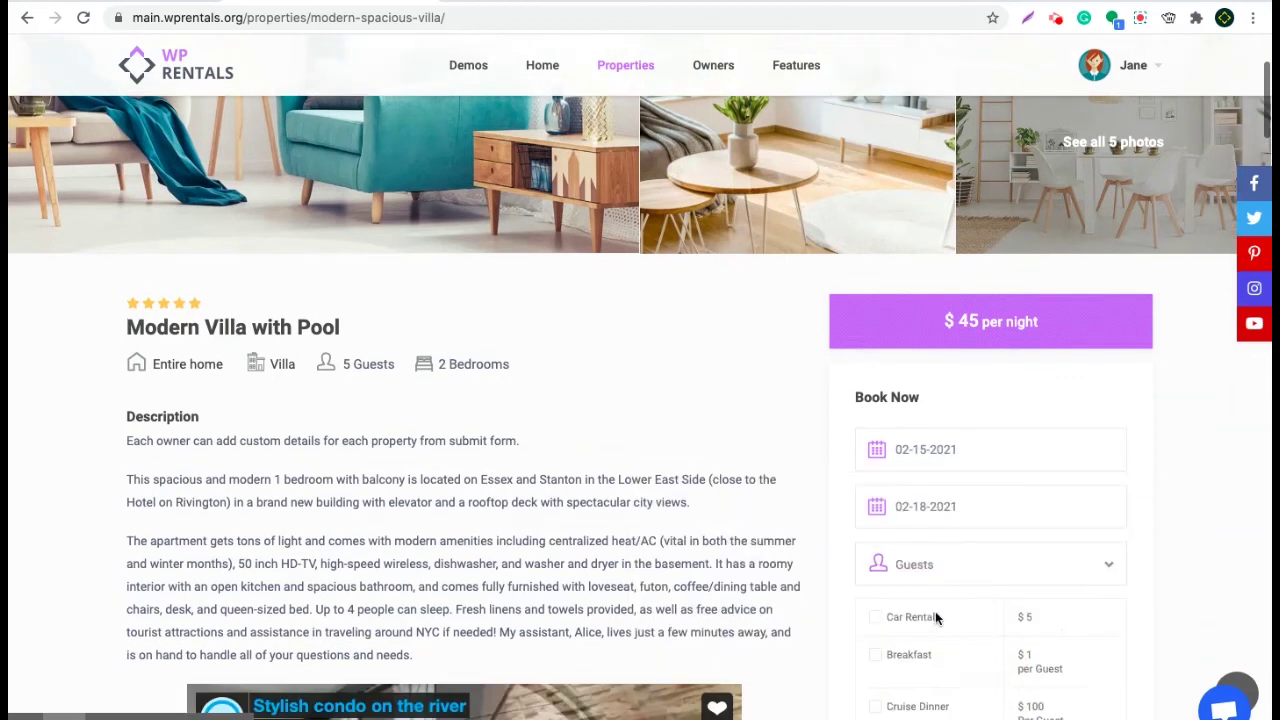
drag(924, 511, 865, 515)
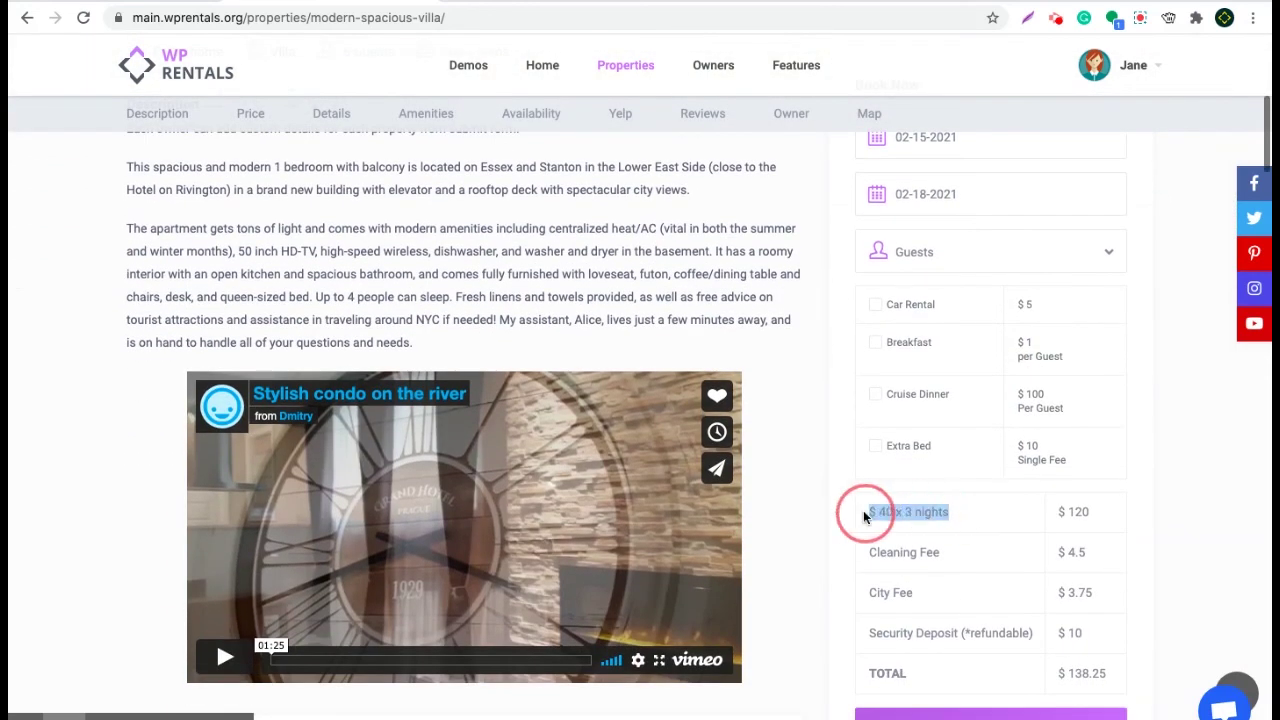
click(1093, 514)
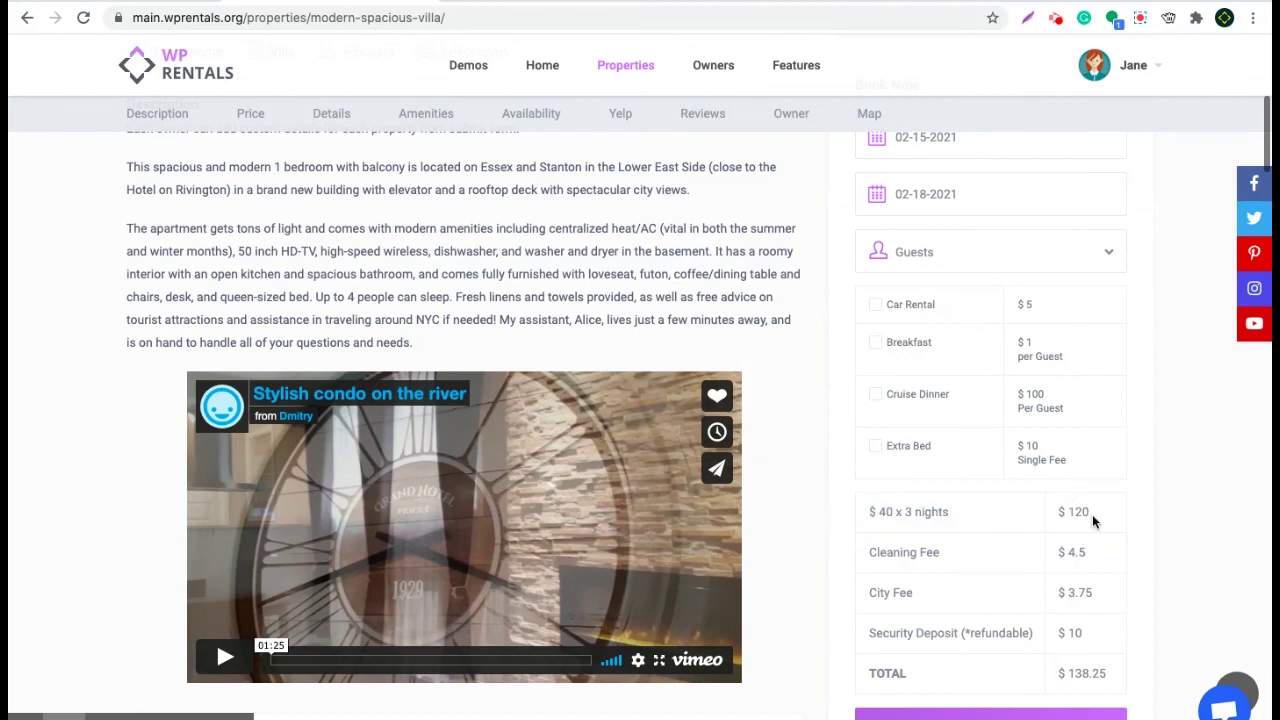